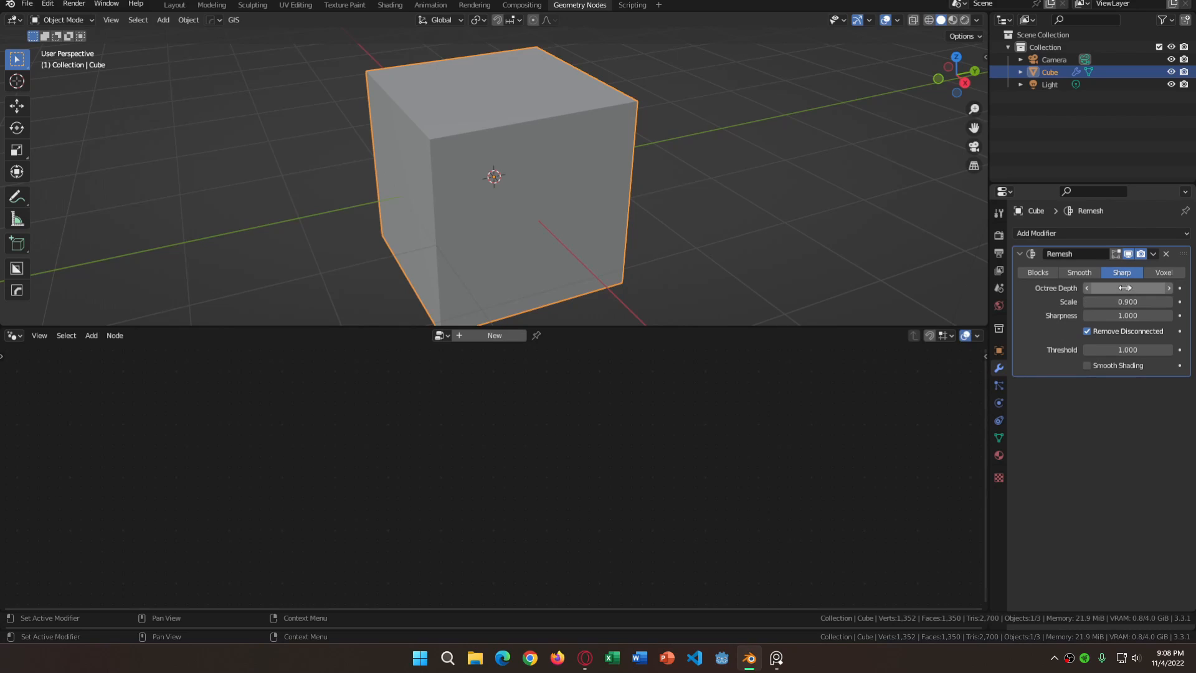
# Set the Remesh modifier's octree depth to 5
pyautogui.click(1131, 289)
pyautogui.write('5')
pyautogui.press('Return')
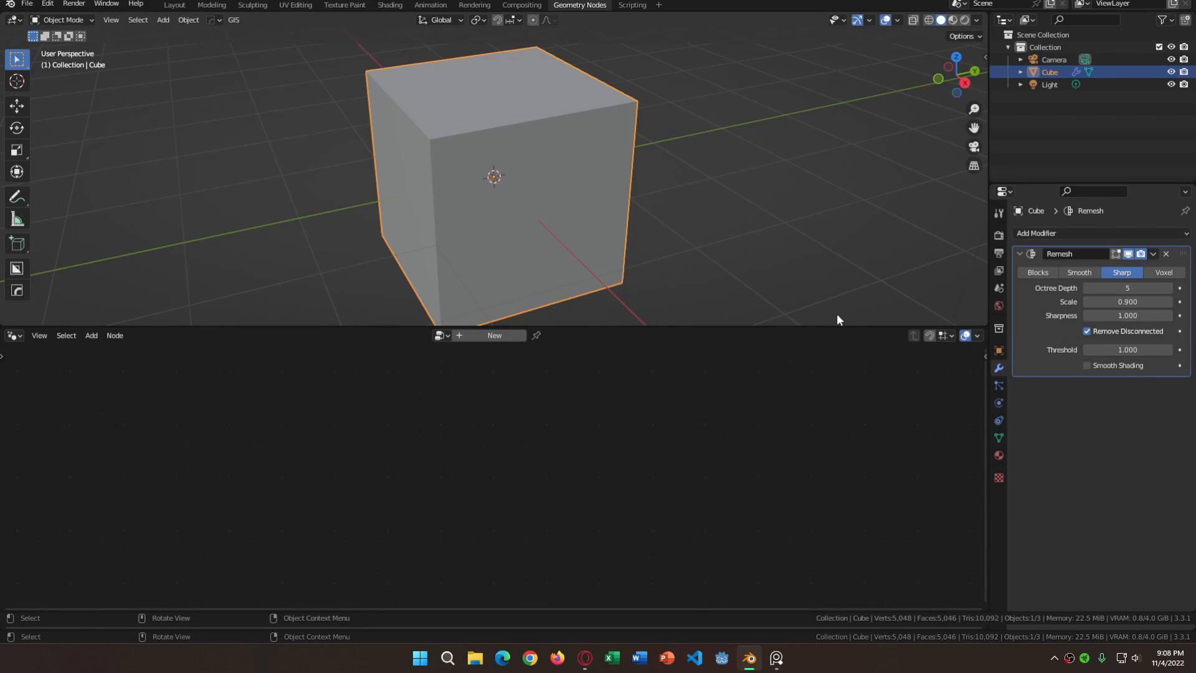
# Create a new geometry node tree for the cube and name it Damage
pyautogui.doubleClick(474, 335)
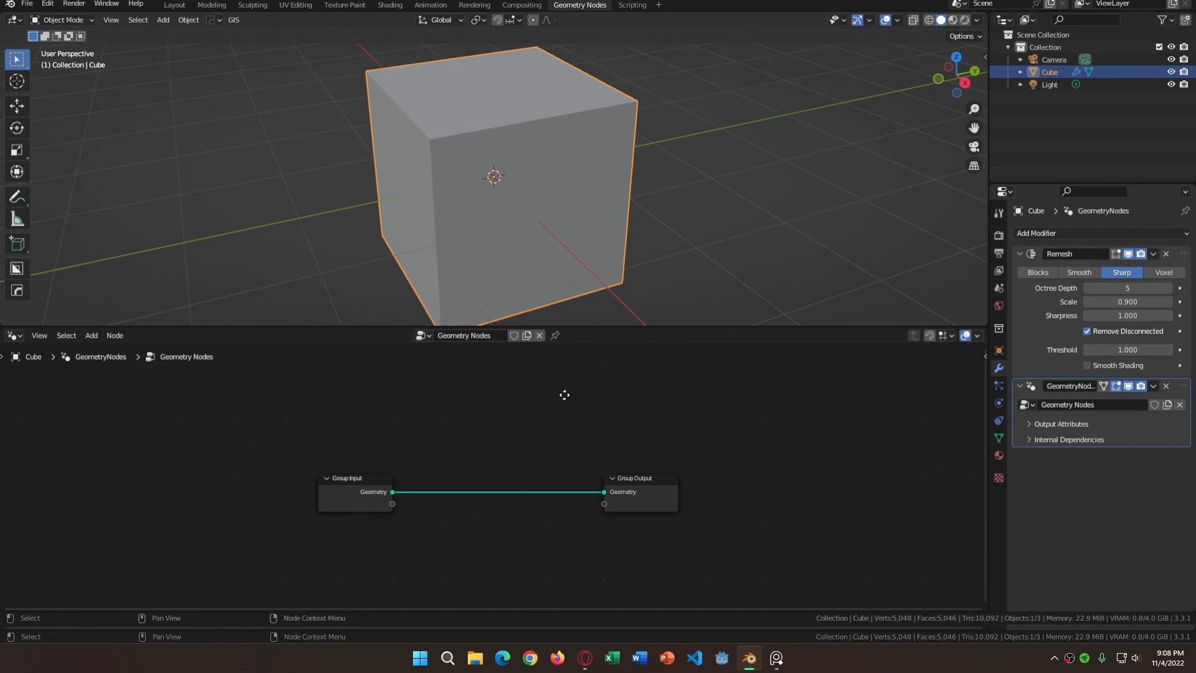
pyautogui.doubleClick(469, 335)
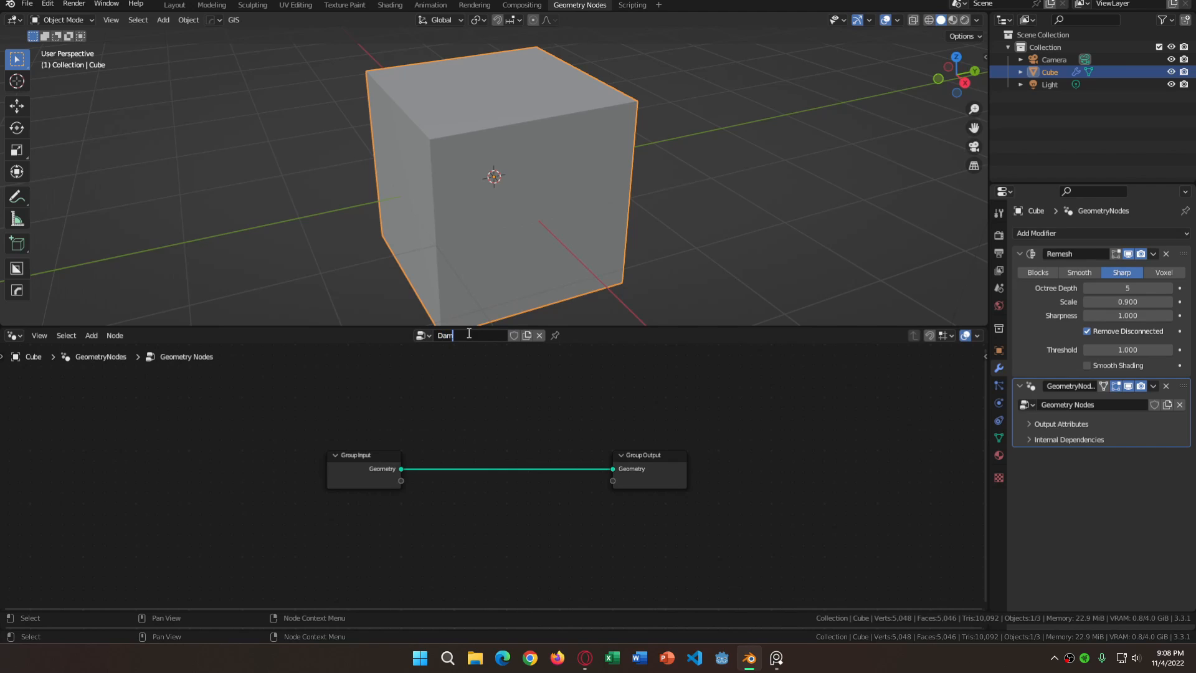
pyautogui.write('Damage')
pyautogui.press('Return')
# Insert a Subdivision Surface node on the link between Group Input and Group Output
pyautogui.hotkey('shift', 'a')
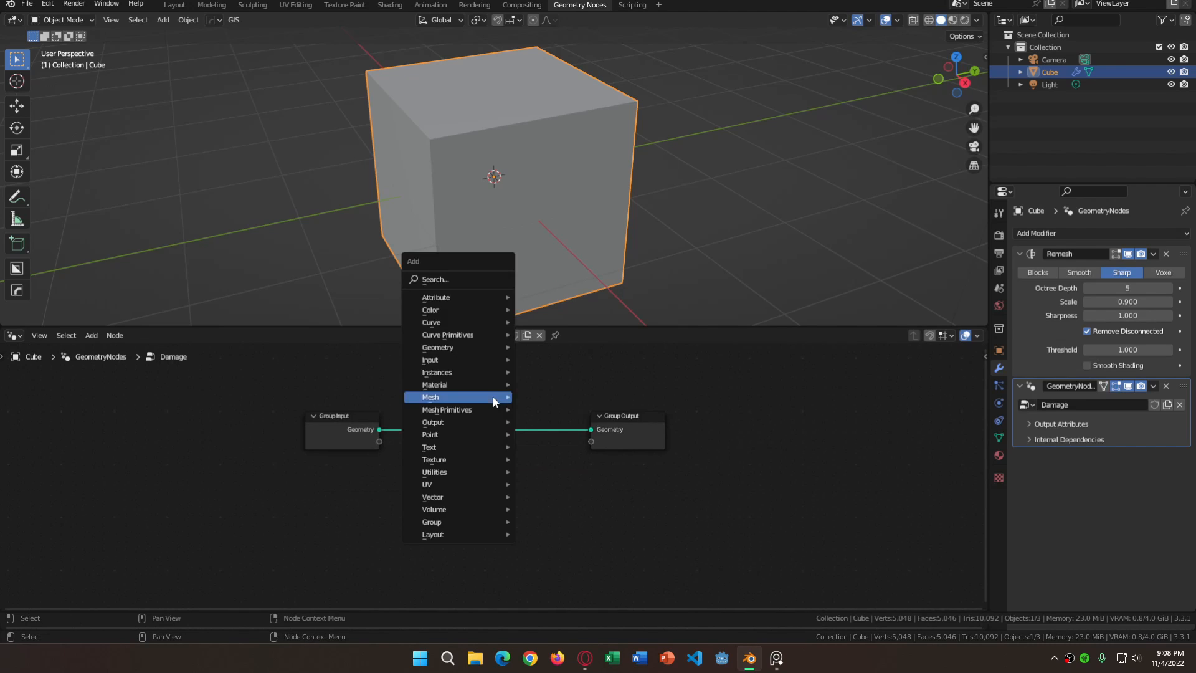
pyautogui.write('sub')
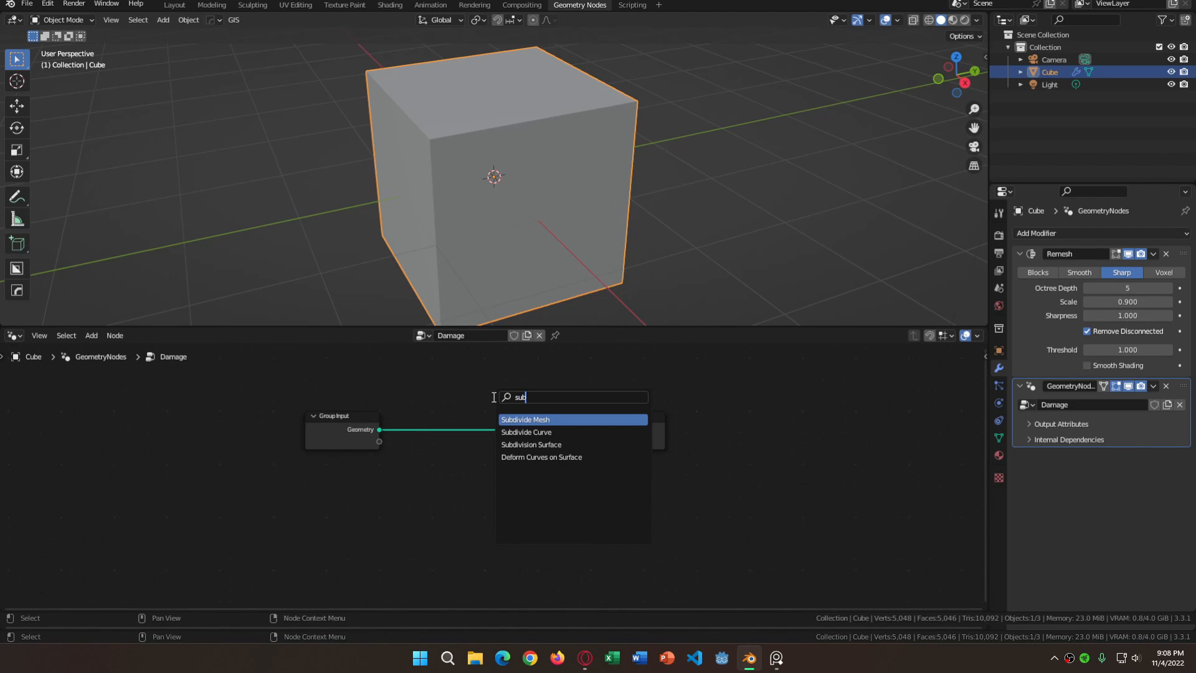
pyautogui.press('Down')
pyautogui.press('Down')
pyautogui.press('Return')
pyautogui.click(472, 461)
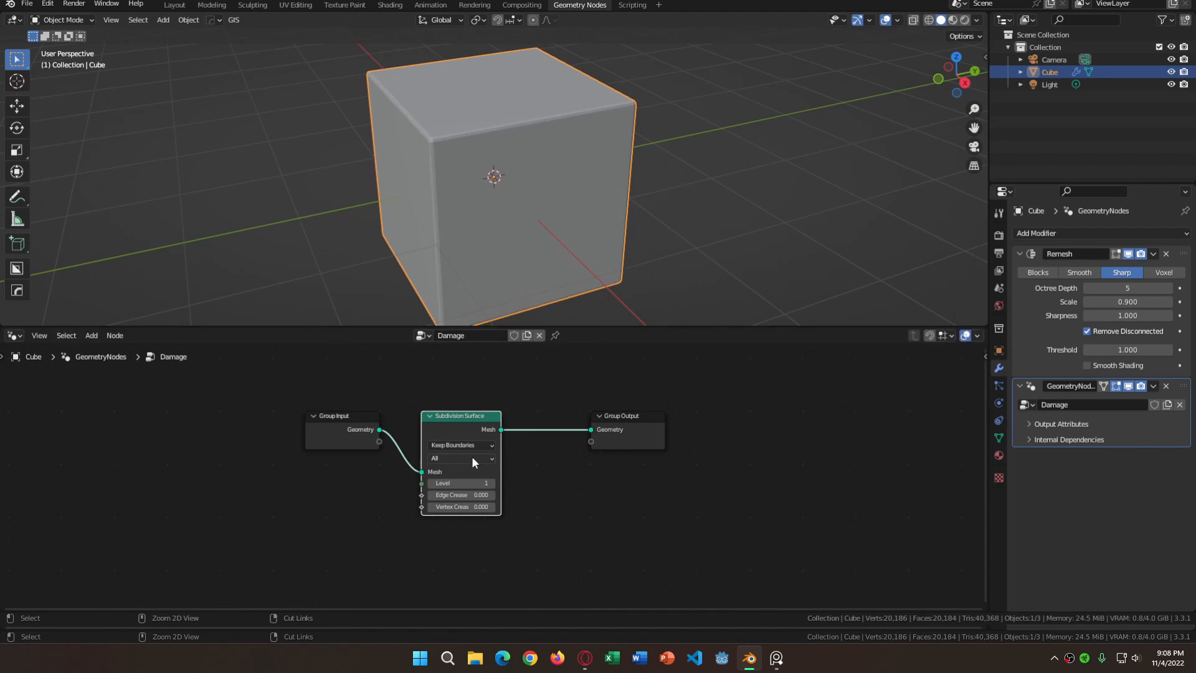
# Insert a Set Position node between the Subdivision Surface and Group Output nodes
pyautogui.moveTo(524, 461); pyautogui.dragTo(502, 447, button='middle')
pyautogui.moveTo(502, 266); pyautogui.dragTo(571, 402, button='middle')
pyautogui.moveTo(519, 432)
pyautogui.mouseDown(button='middle')
pyautogui.moveTo(502, 409)
pyautogui.moveTo(510, 431)
pyautogui.moveTo(499, 432)
pyautogui.moveTo(530, 385)
pyautogui.moveTo(507, 440)
pyautogui.moveTo(526, 418)
pyautogui.mouseUp(button='middle')
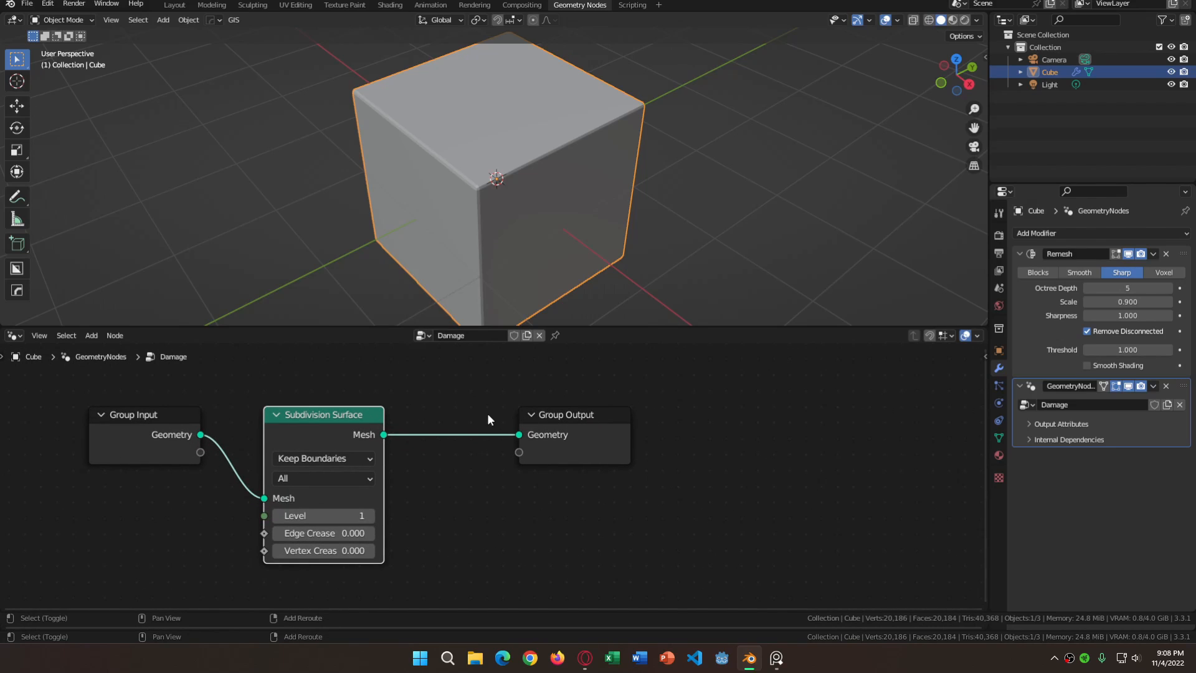
pyautogui.hotkey('shift', 'a')
pyautogui.write('set')
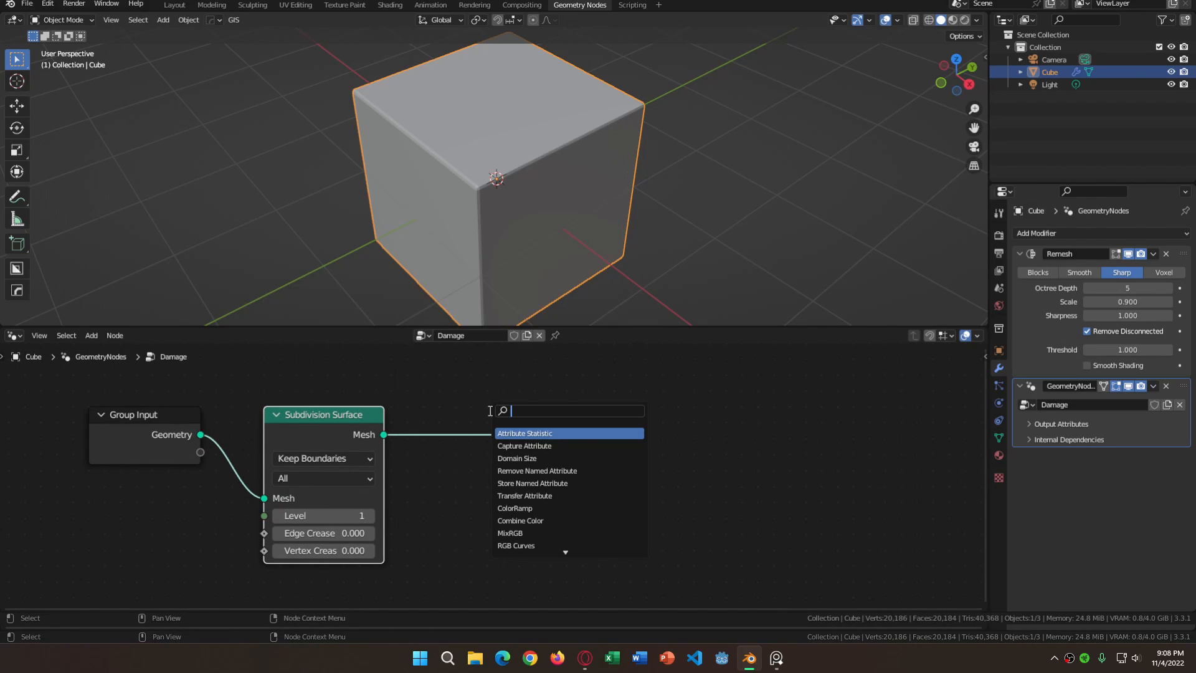
pyautogui.click(516, 445)
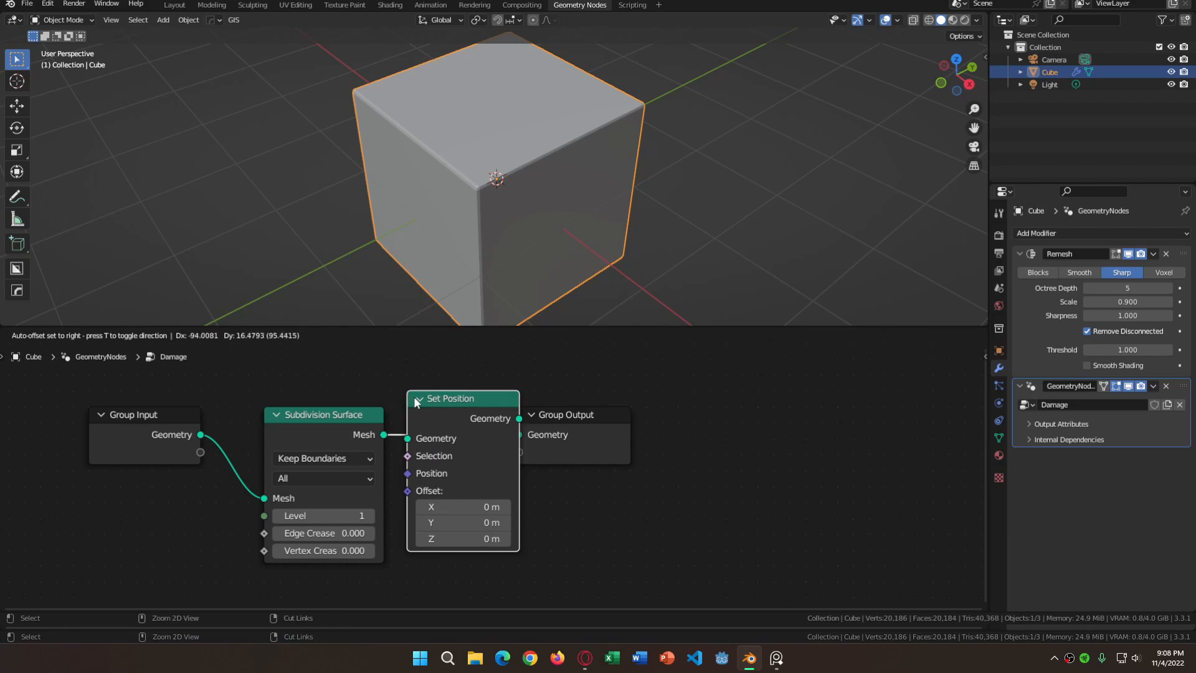
pyautogui.click(492, 411)
pyautogui.moveTo(435, 397); pyautogui.dragTo(413, 387, button='middle')
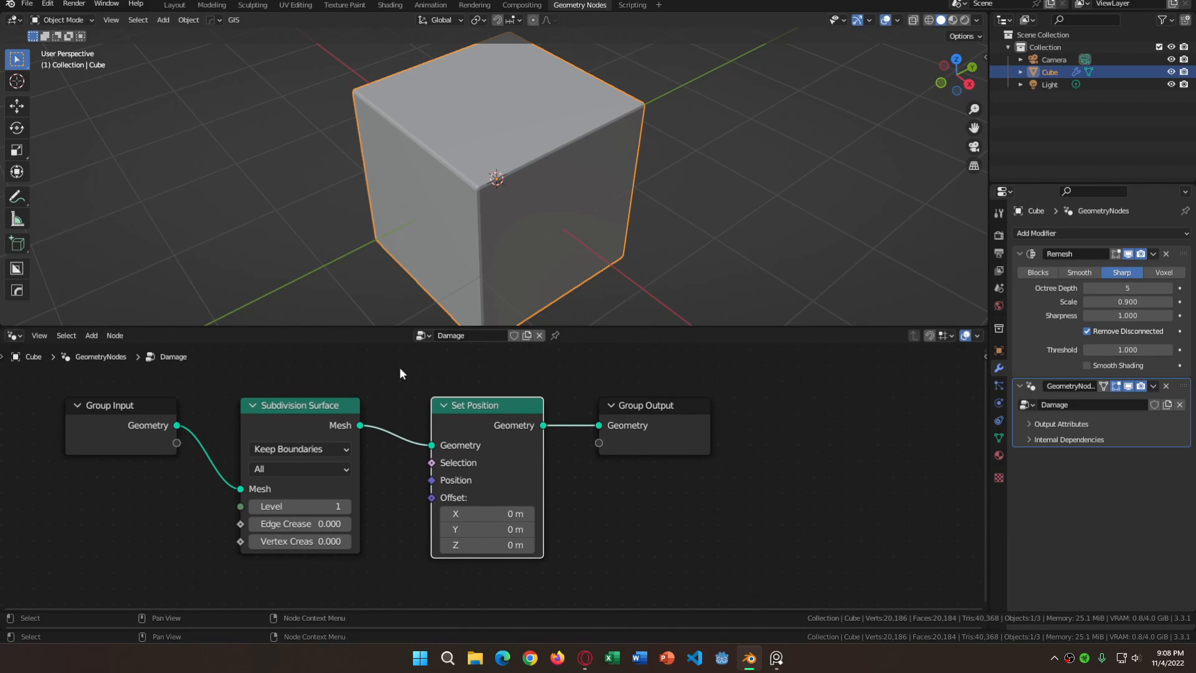
pyautogui.scroll(5, 526, 252)
pyautogui.hotkey('shift', 'z')
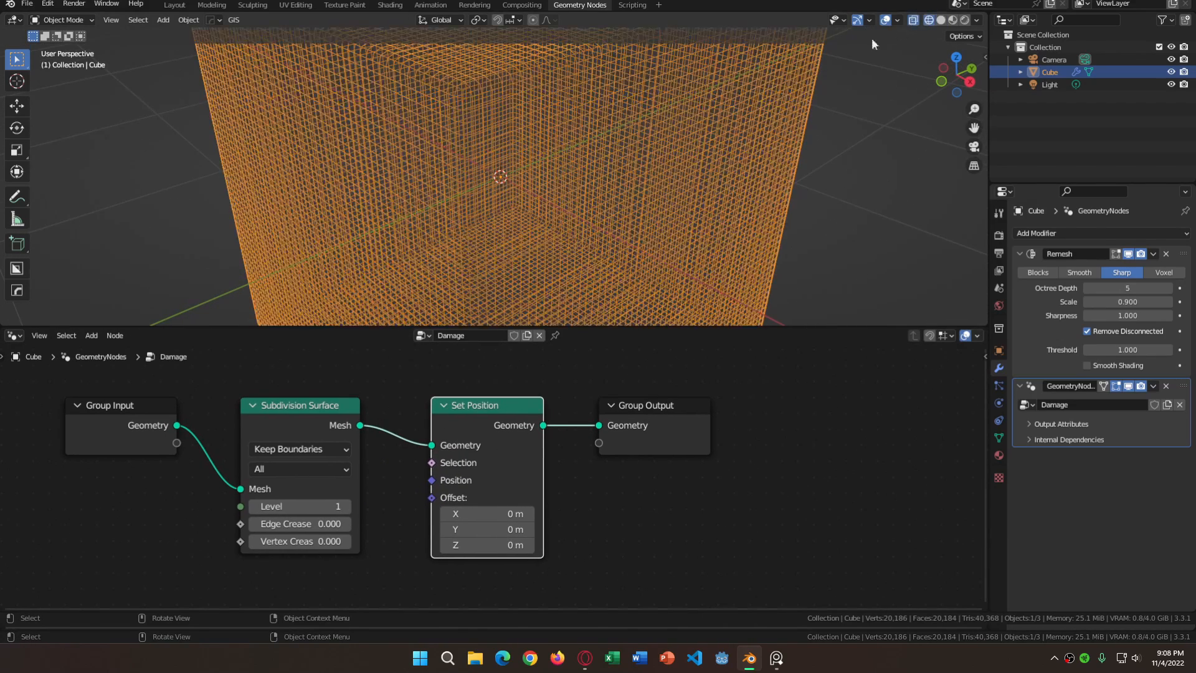
pyautogui.scroll(2, 541, 158)
pyautogui.scroll(-1, 643, 157)
pyautogui.moveTo(728, 118)
pyautogui.mouseDown(button='middle')
pyautogui.moveTo(760, 164)
pyautogui.moveTo(777, 145)
pyautogui.moveTo(768, 138)
pyautogui.mouseUp(button='middle')
pyautogui.click(941, 20)
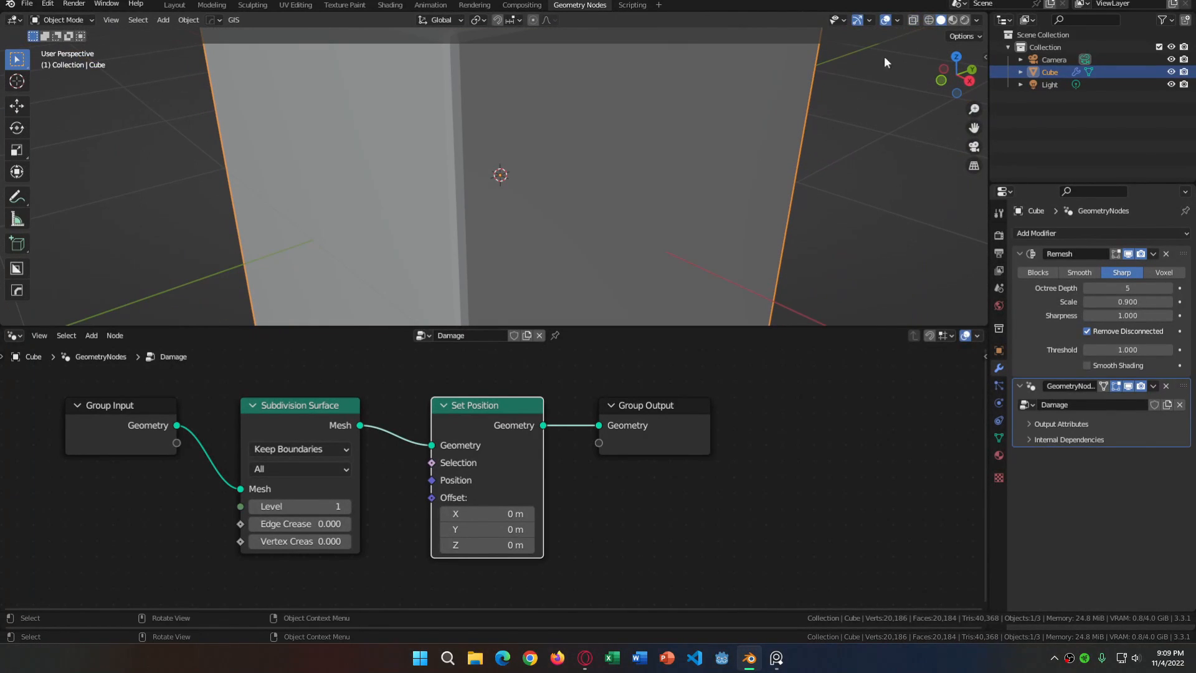
# Enable the wireframe overlay in the 3D viewport and lower its opacity
pyautogui.click(897, 20)
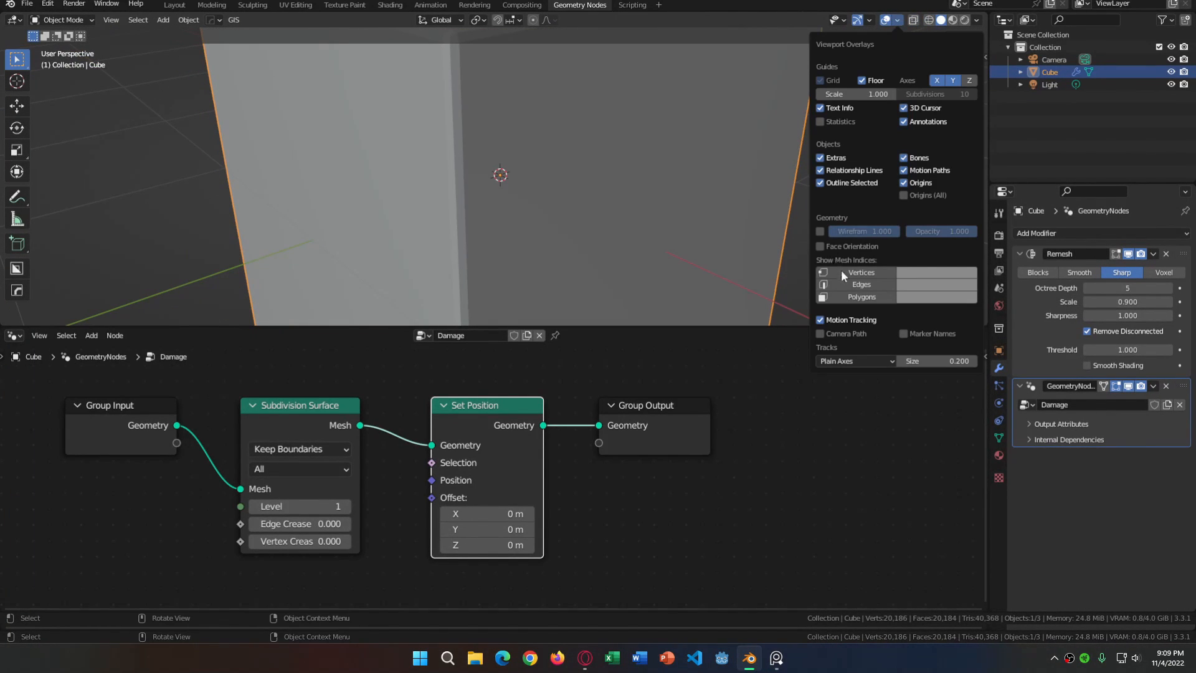
pyautogui.click(821, 232)
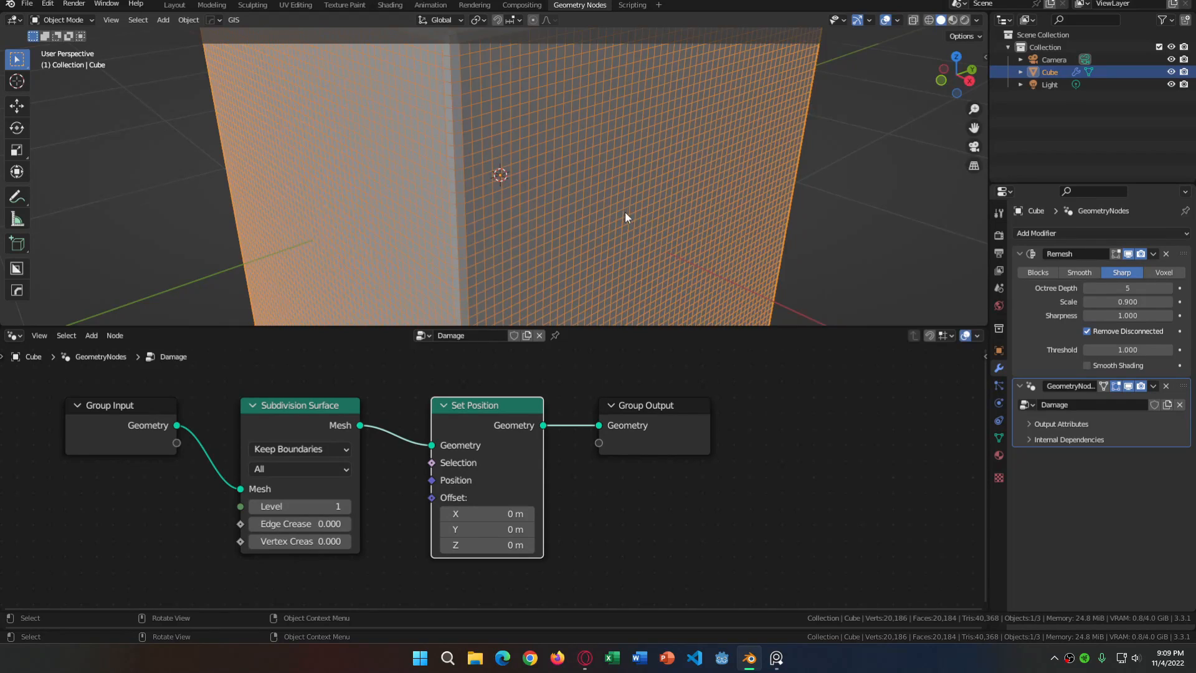
pyautogui.scroll(-4, 626, 212)
pyautogui.click(897, 21)
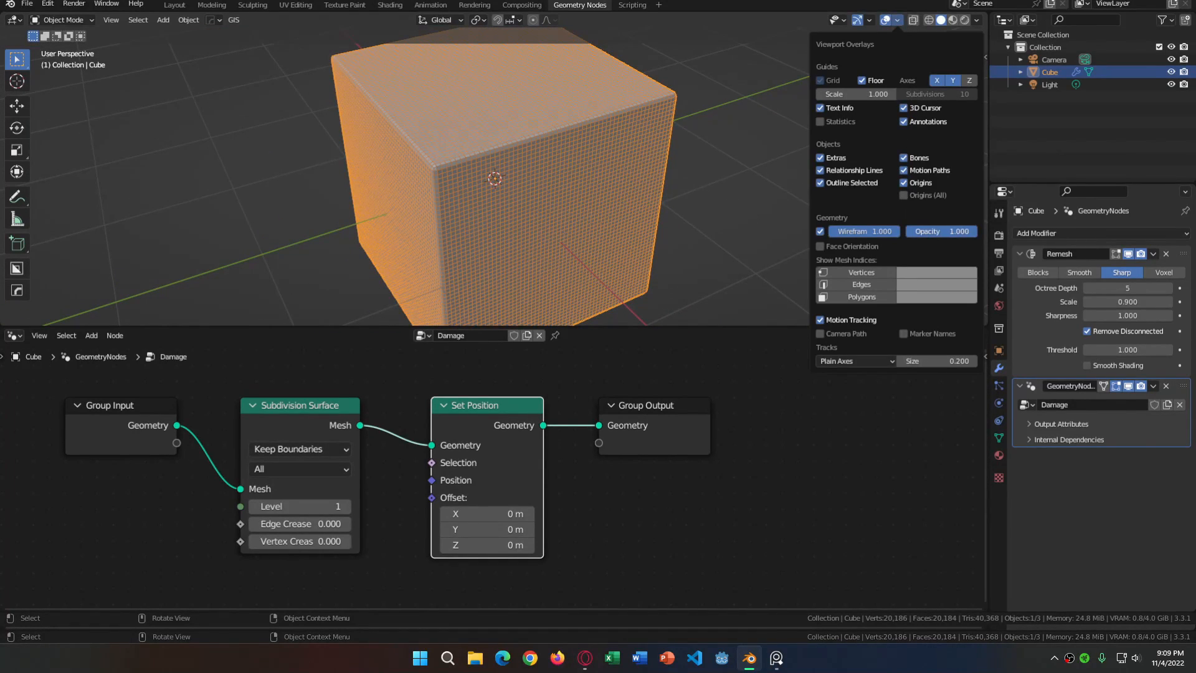
pyautogui.moveTo(962, 232); pyautogui.dragTo(929, 232)
pyautogui.press('Escape')
pyautogui.moveTo(664, 214); pyautogui.dragTo(651, 184, button='middle')
pyautogui.scroll(5, 574, 193)
pyautogui.scroll(-3, 529, 166)
pyautogui.moveTo(529, 165); pyautogui.dragTo(540, 197, button='middle')
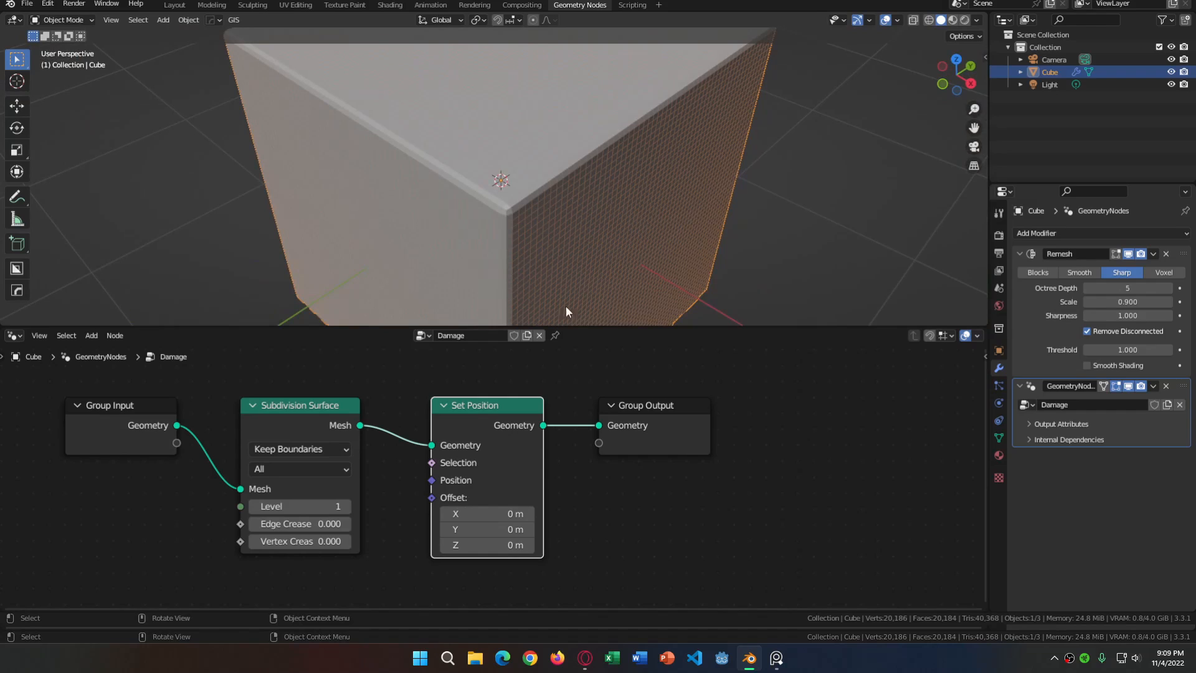
pyautogui.click(347, 506)
pyautogui.scroll(4, 494, 286)
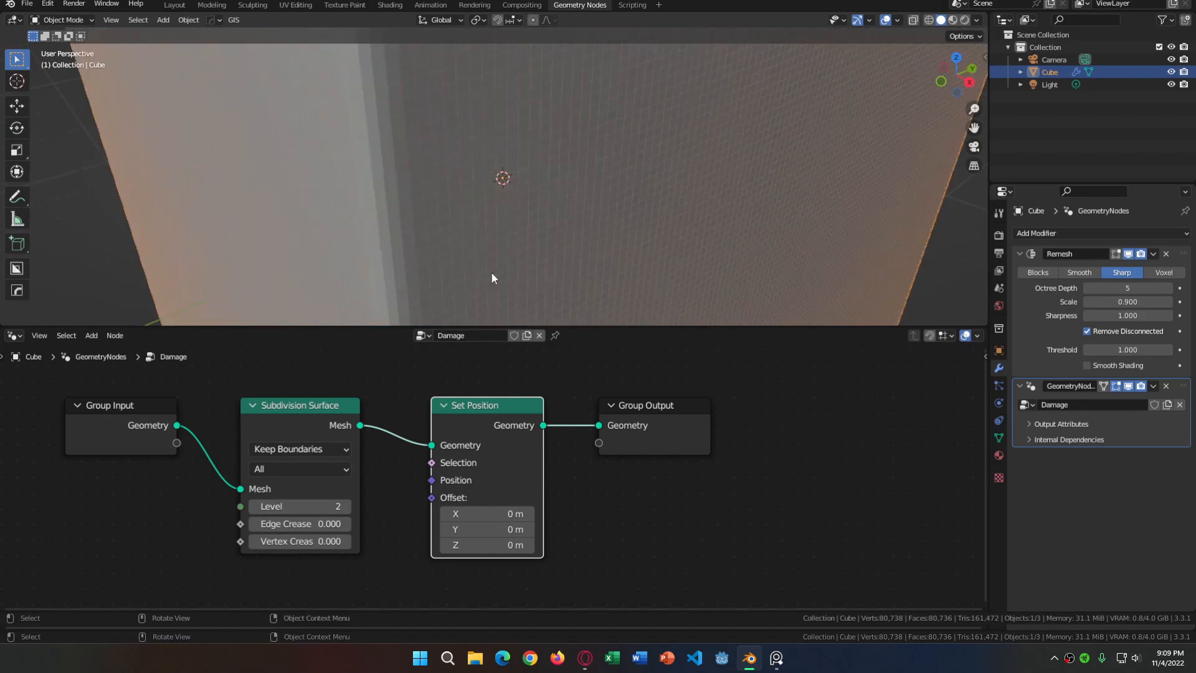
pyautogui.click(252, 505)
# Add a Noise Texture node below Group Input and set its dimensions to 4D
pyautogui.scroll(-2, 441, 427)
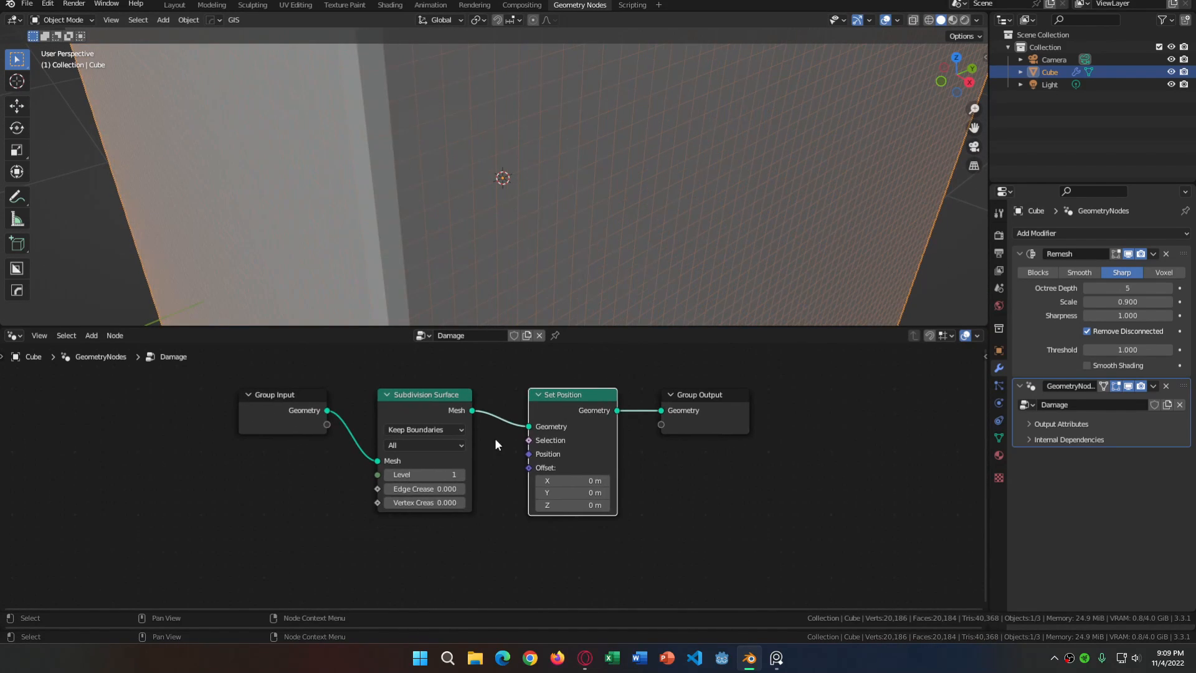
pyautogui.hotkey('shift', 'a')
pyautogui.write('noise')
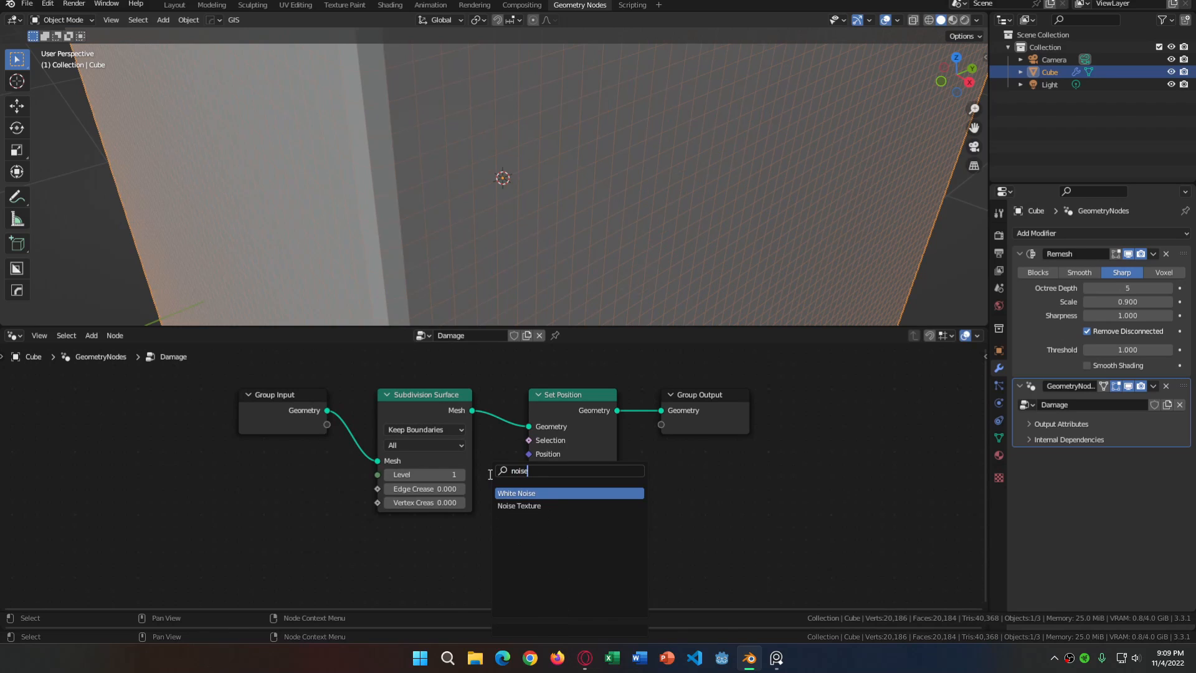
pyautogui.click(519, 506)
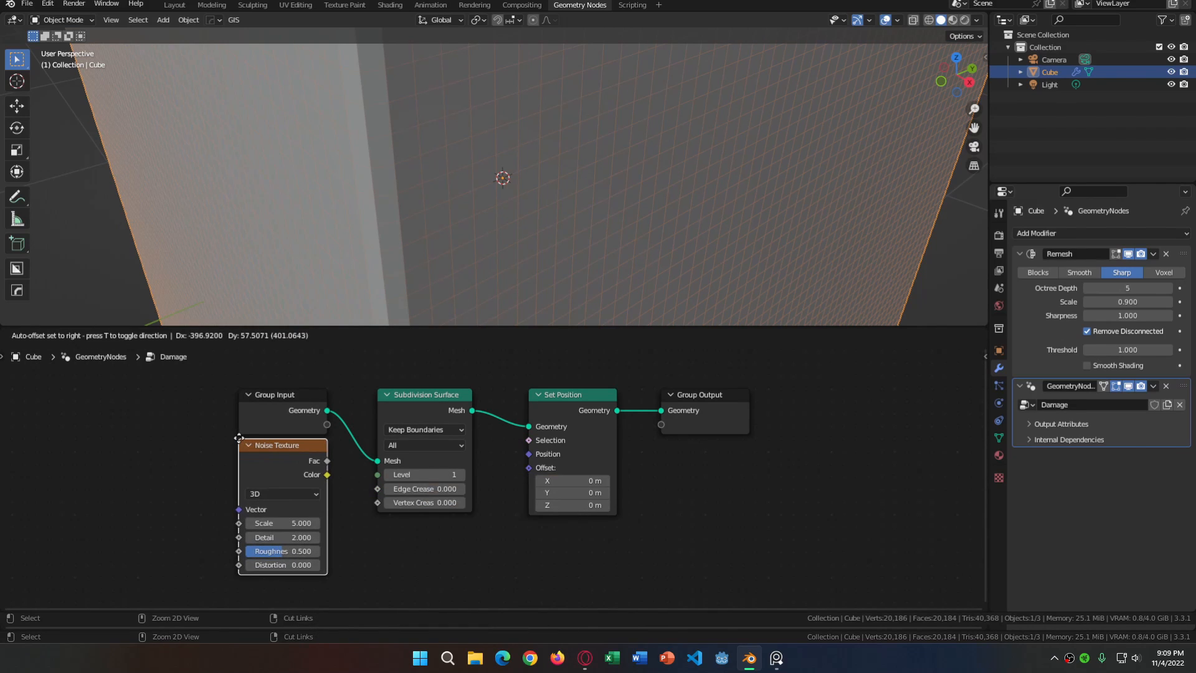
pyautogui.click(272, 499)
pyautogui.click(283, 494)
pyautogui.click(275, 550)
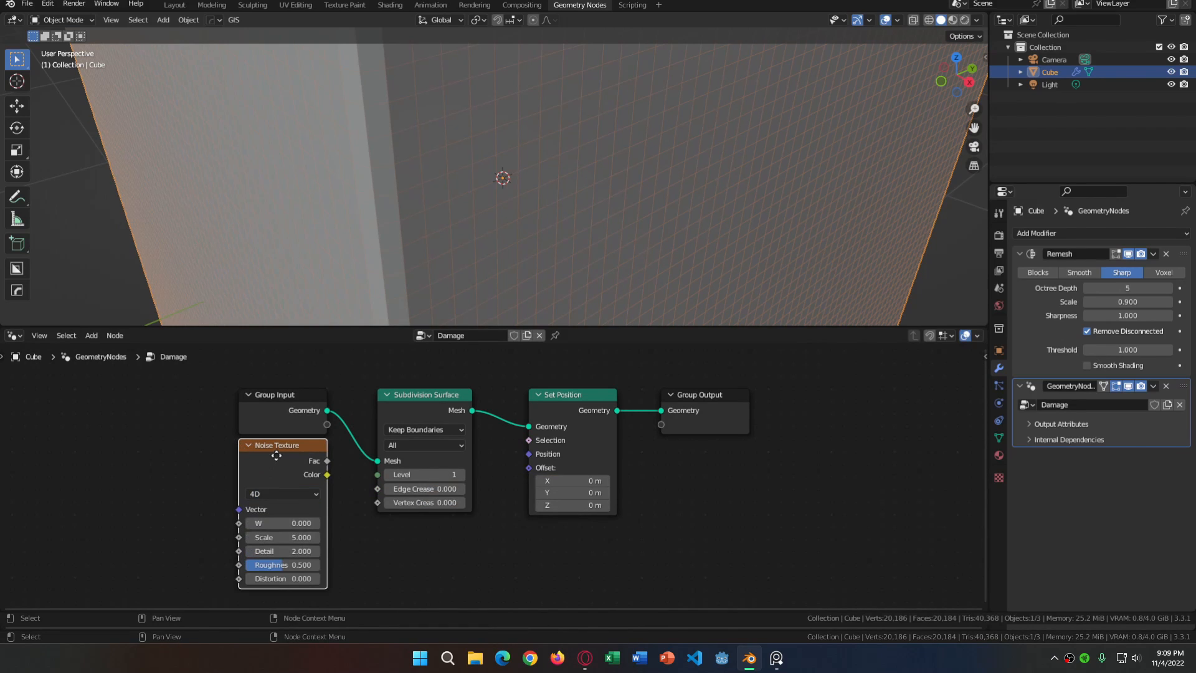
pyautogui.moveTo(299, 523); pyautogui.dragTo(284, 523)
# Add a Vector Math node below Set Position and set its operation to Multiply
pyautogui.moveTo(395, 503); pyautogui.dragTo(360, 487, button='middle')
pyautogui.scroll(1, 375, 474)
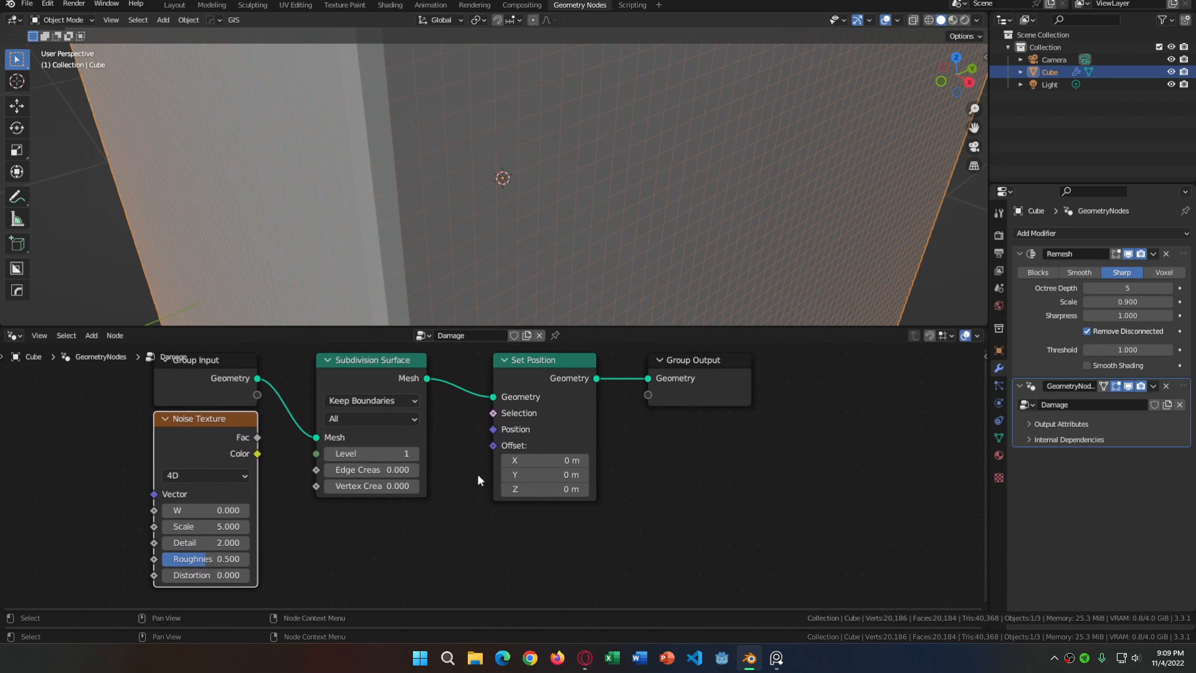
pyautogui.hotkey('shift', 'a')
pyautogui.write('svec')
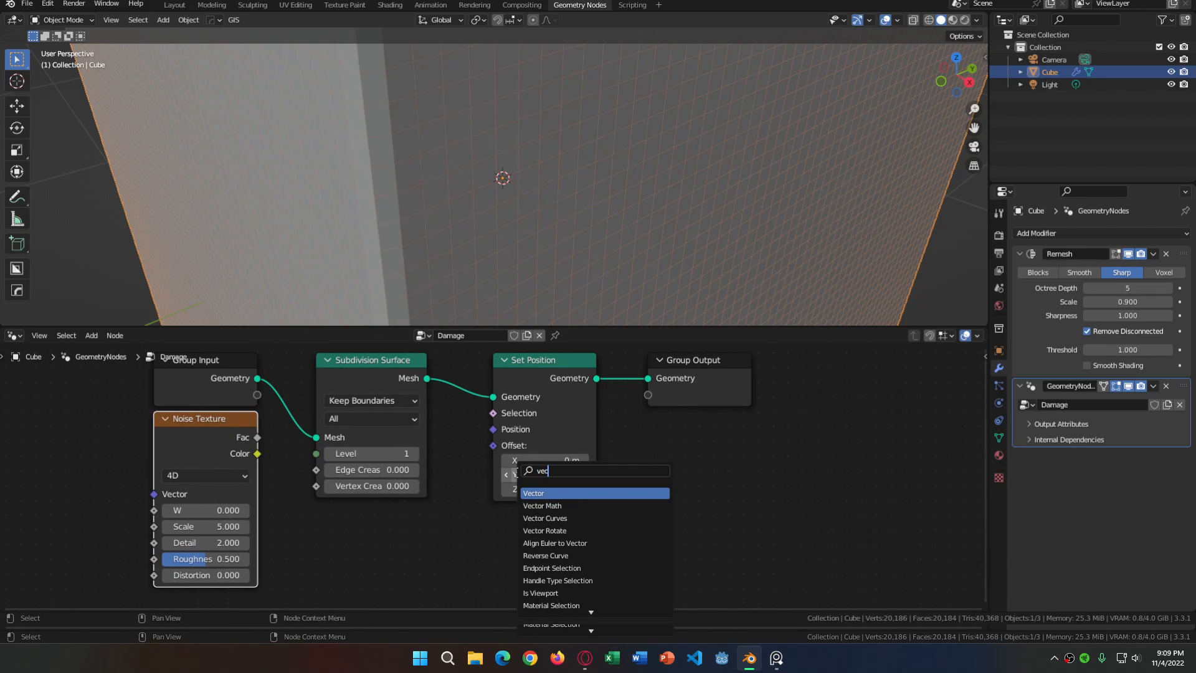
pyautogui.press('Down')
pyautogui.press('Return')
pyautogui.click(501, 514)
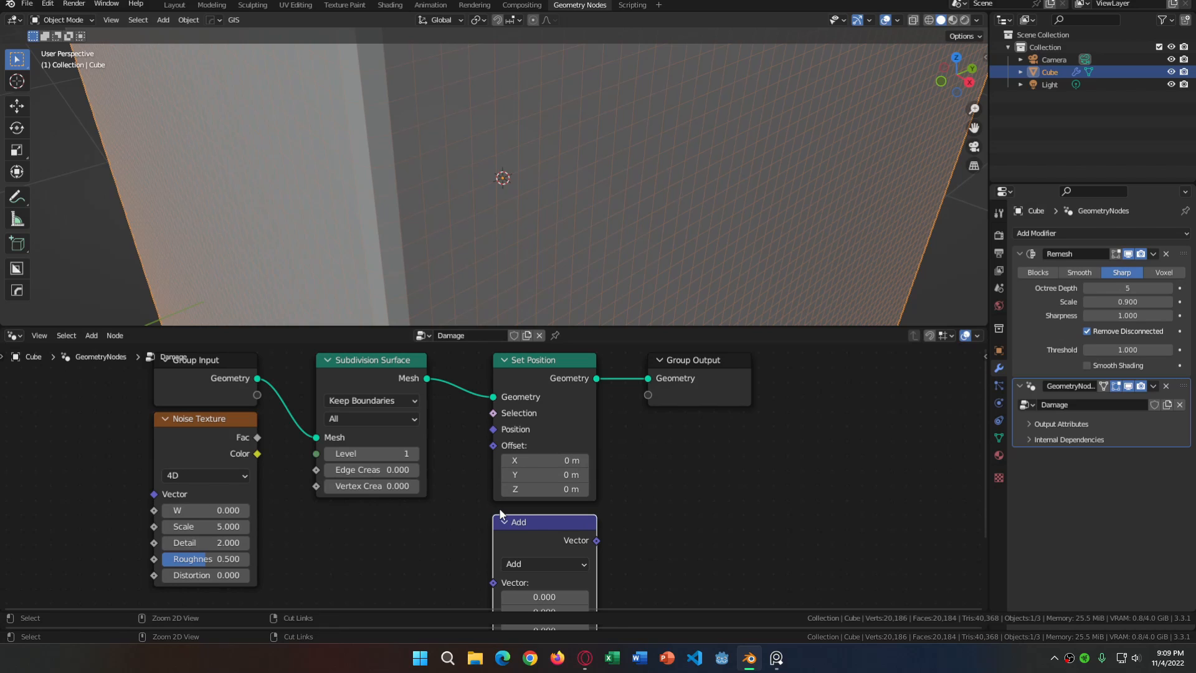
pyautogui.click(555, 563)
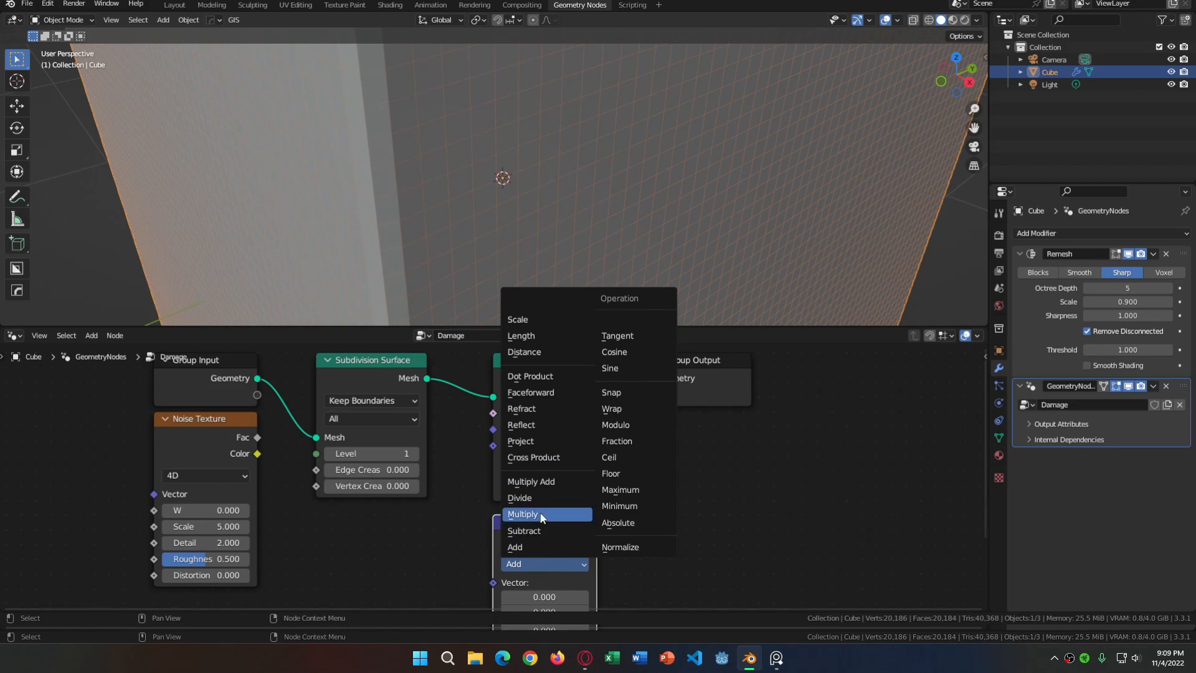
pyautogui.click(522, 514)
# Connect the Noise Texture's Color output to the first Vector input of the Multiply node
pyautogui.moveTo(266, 471); pyautogui.dragTo(270, 409, button='middle')
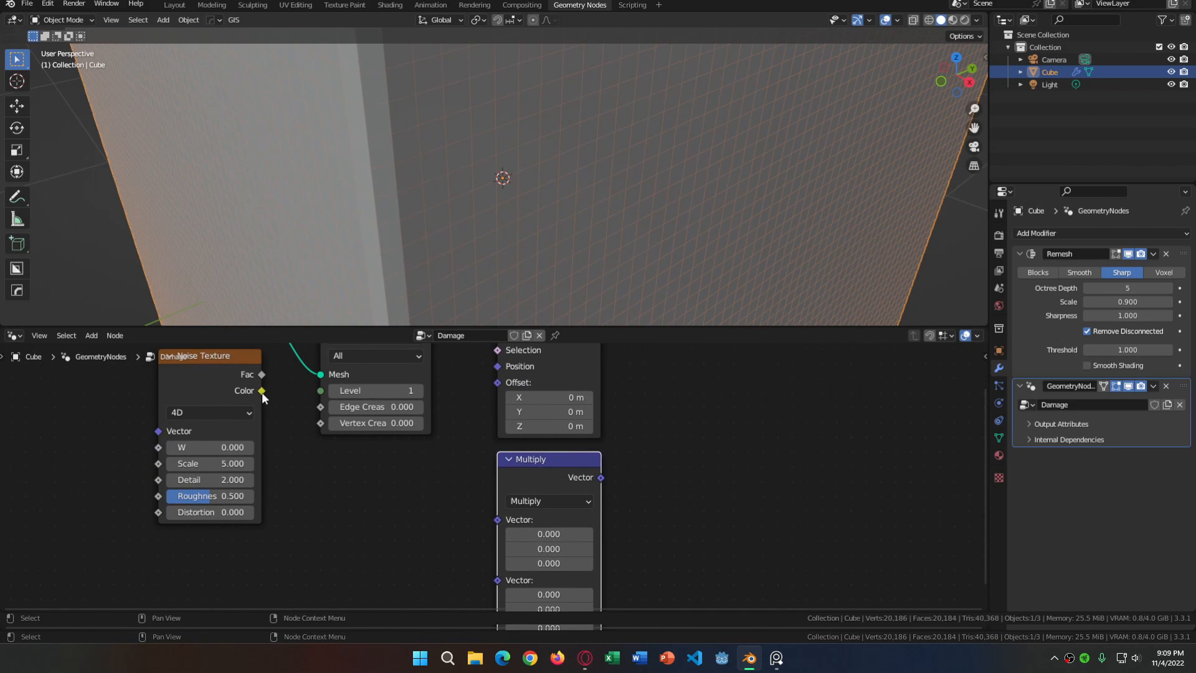
pyautogui.moveTo(262, 391); pyautogui.dragTo(311, 537)
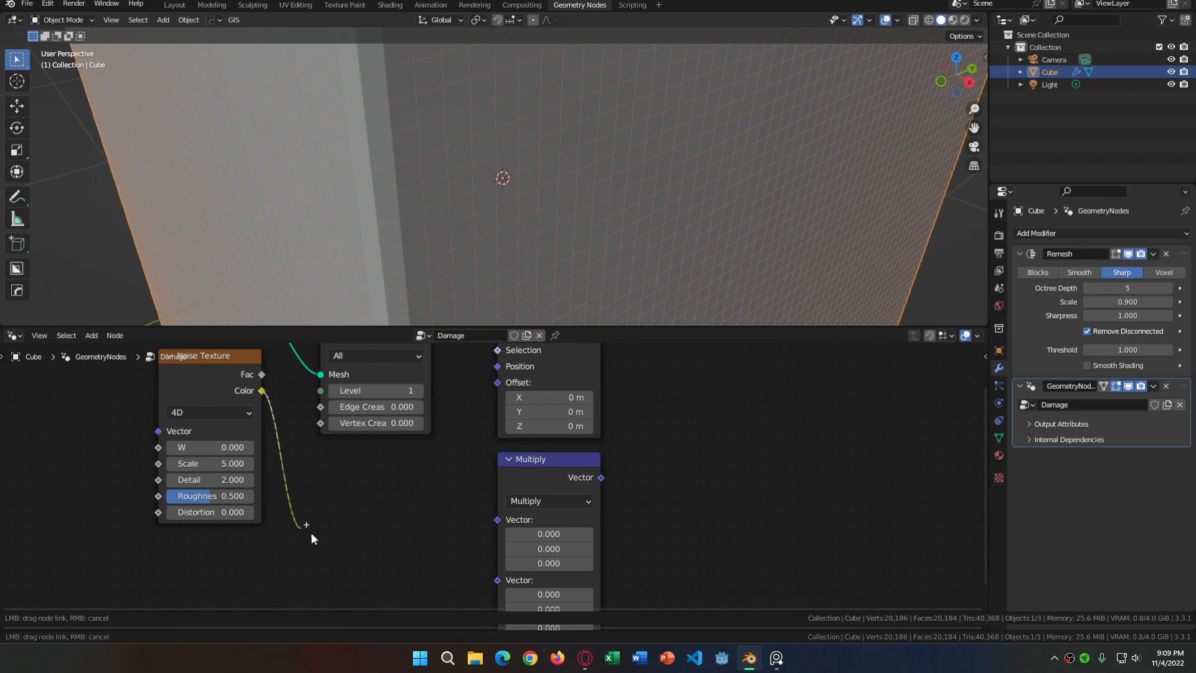
pyautogui.moveTo(402, 546); pyautogui.dragTo(464, 491)
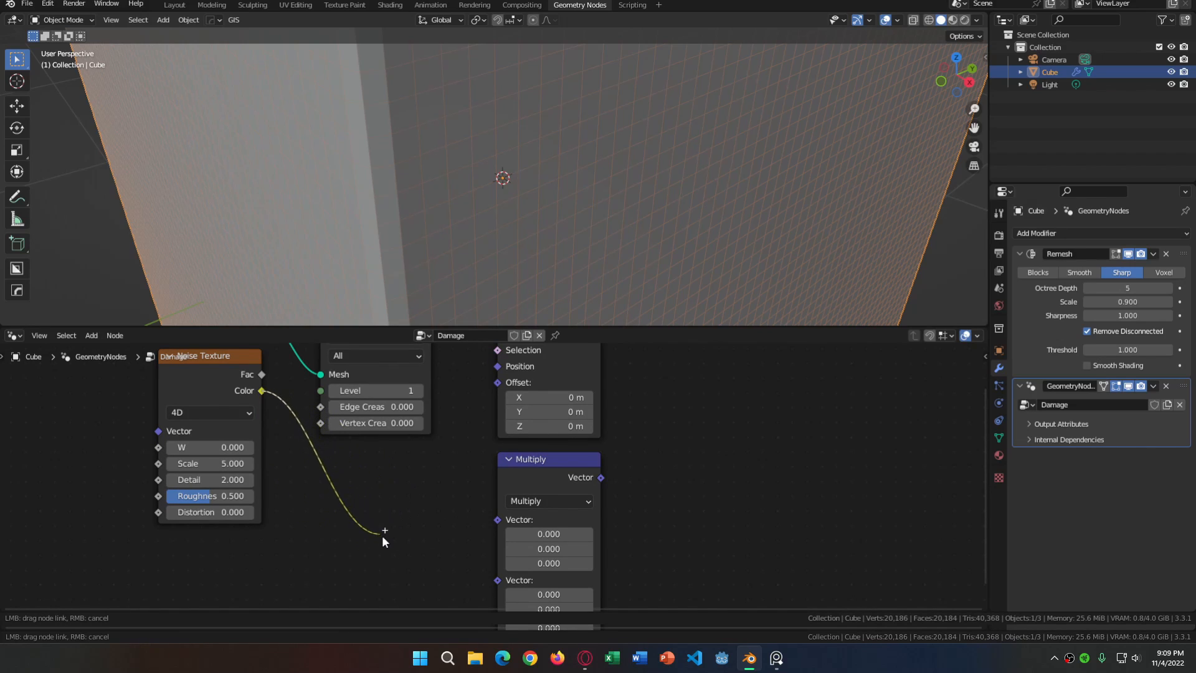
pyautogui.moveTo(382, 537); pyautogui.dragTo(498, 518)
# Add a Normal node directly below Multiply and connect it to Multiply's second Vector input
pyautogui.moveTo(464, 525); pyautogui.dragTo(454, 491, button='middle')
pyautogui.hotkey('shift', 'a')
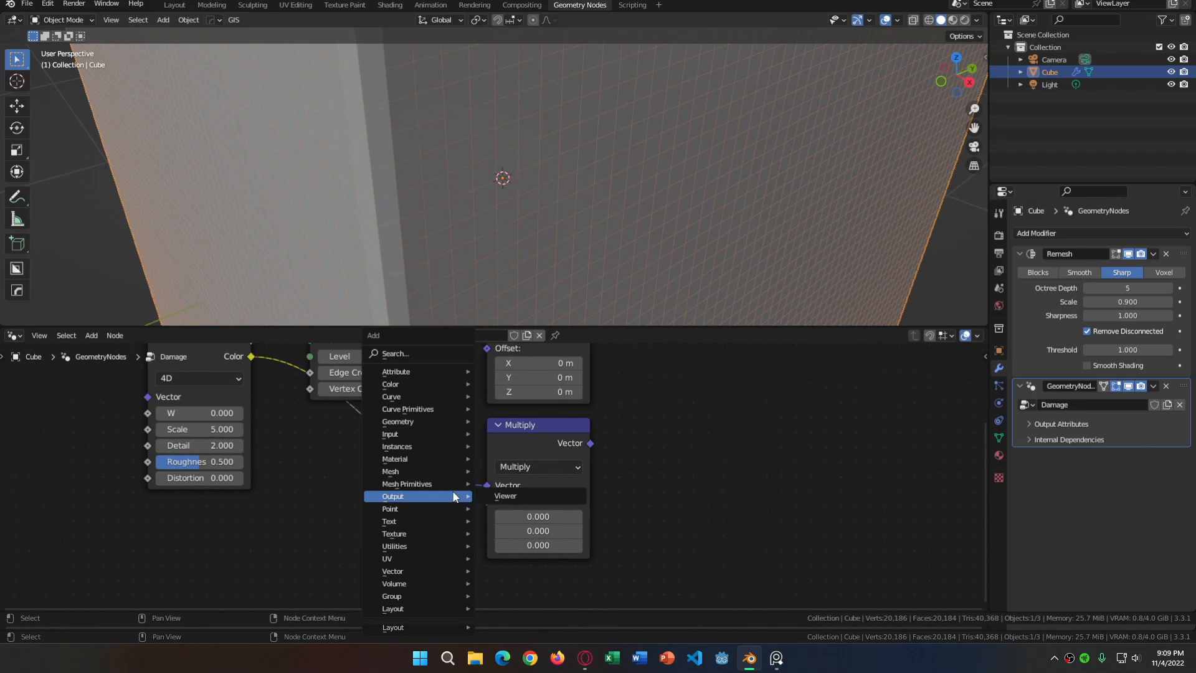
pyautogui.write('normal')
pyautogui.press('Return')
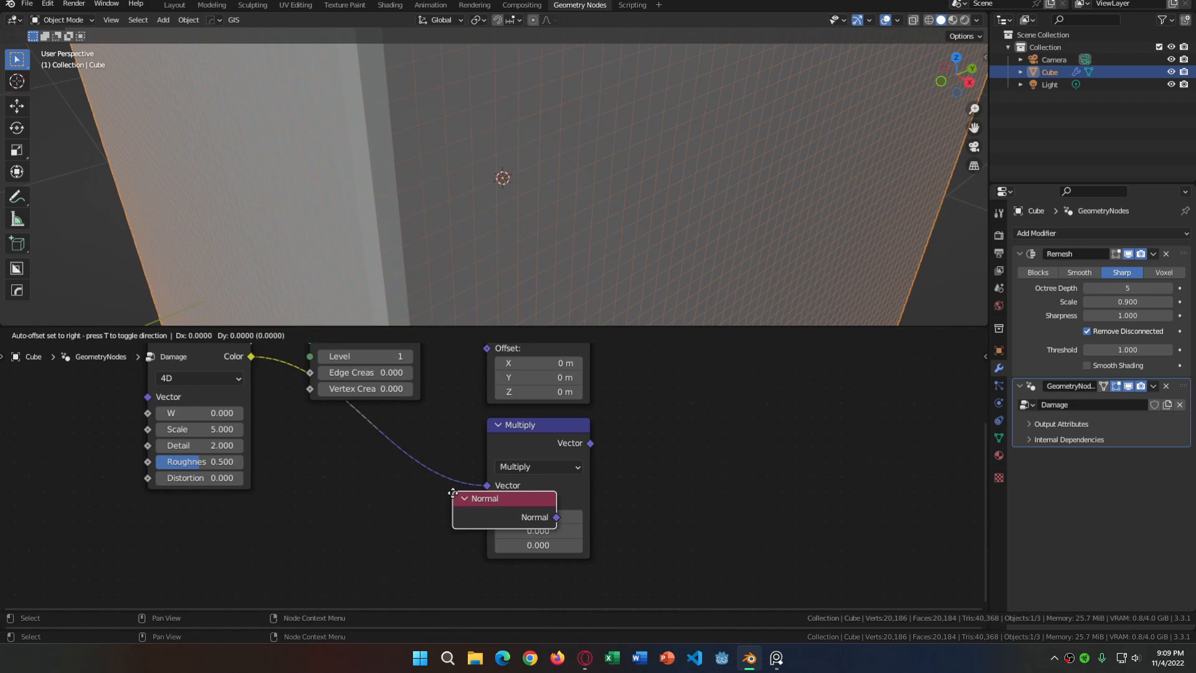
pyautogui.click(486, 566)
pyautogui.moveTo(591, 590); pyautogui.dragTo(488, 502)
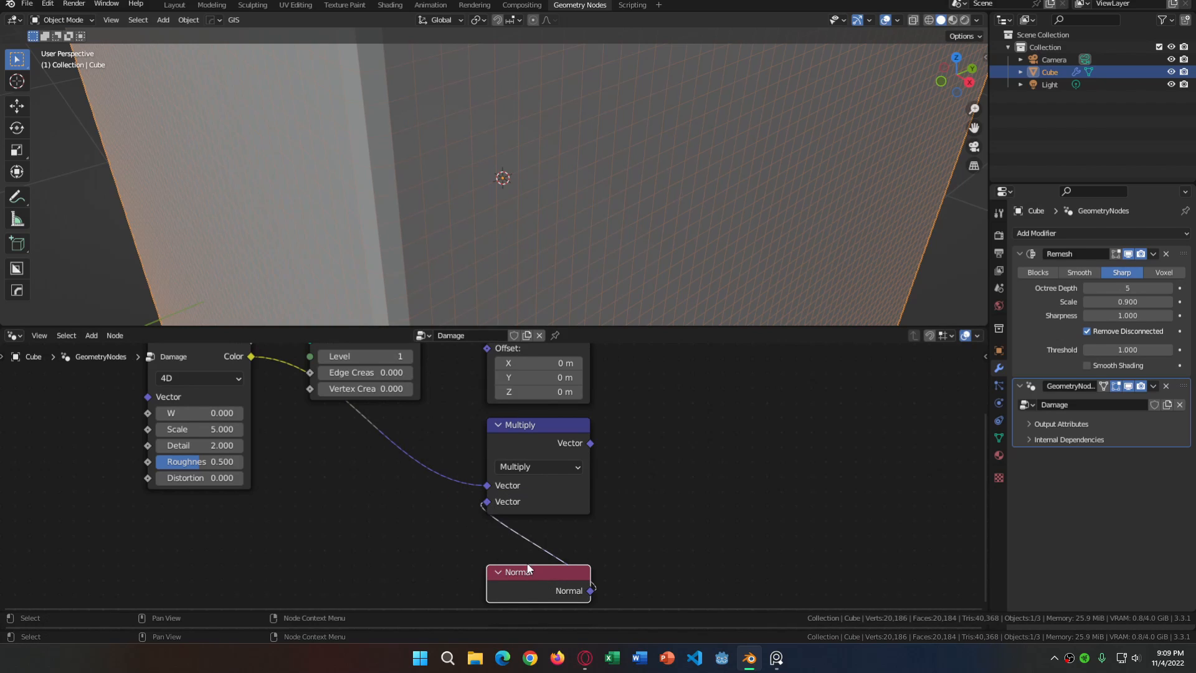
pyautogui.moveTo(529, 568); pyautogui.dragTo(527, 524)
pyautogui.click(631, 473)
# Insert a Math node on the link between Noise Texture and Multiply and set its operation to Power
pyautogui.moveTo(419, 431); pyautogui.dragTo(469, 467, button='middle')
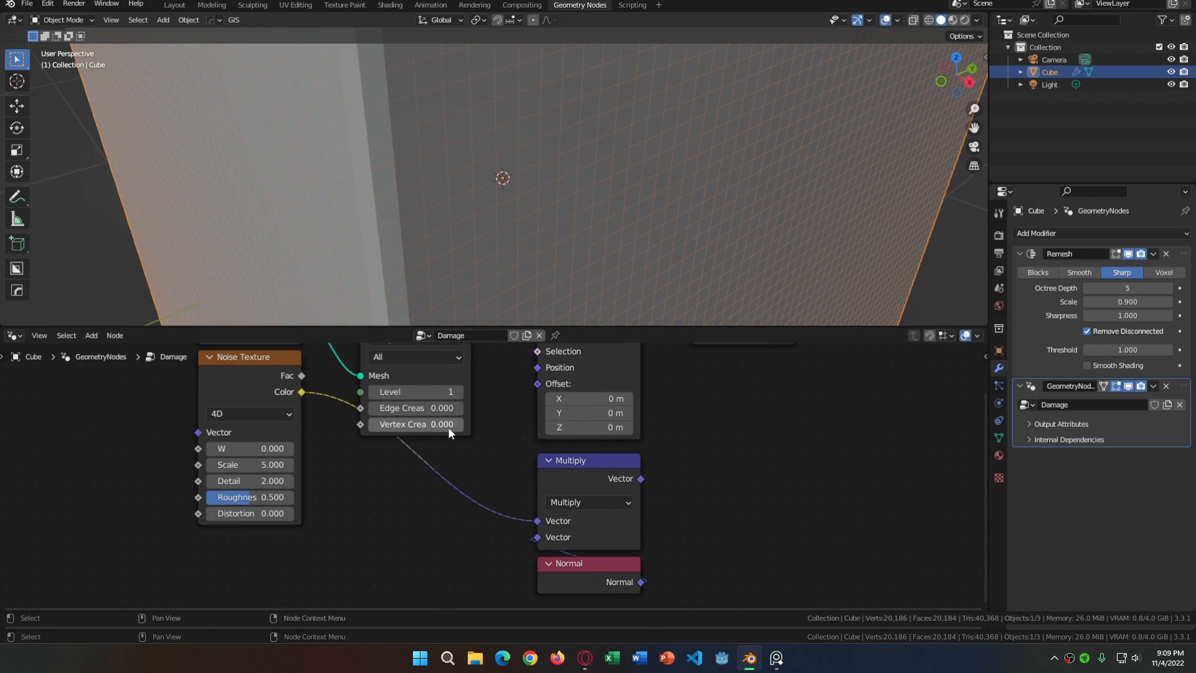
pyautogui.hotkey('shift', 'a')
pyautogui.write('add')
pyautogui.press('Return')
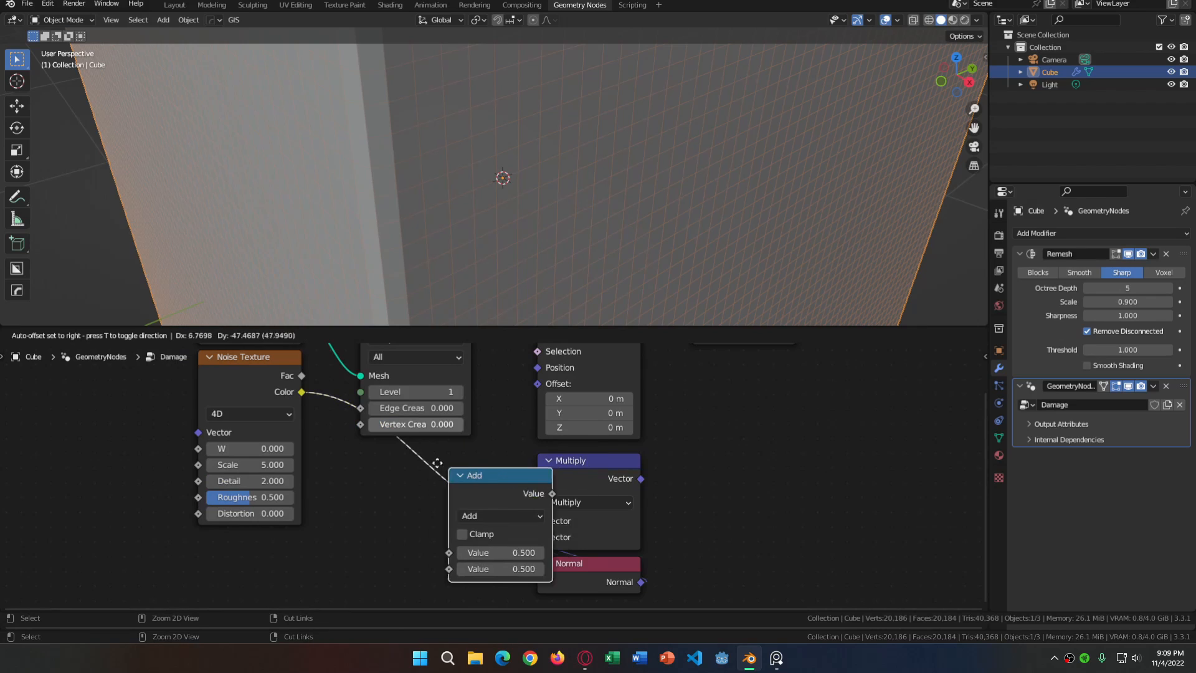
pyautogui.click(414, 476)
pyautogui.click(420, 486)
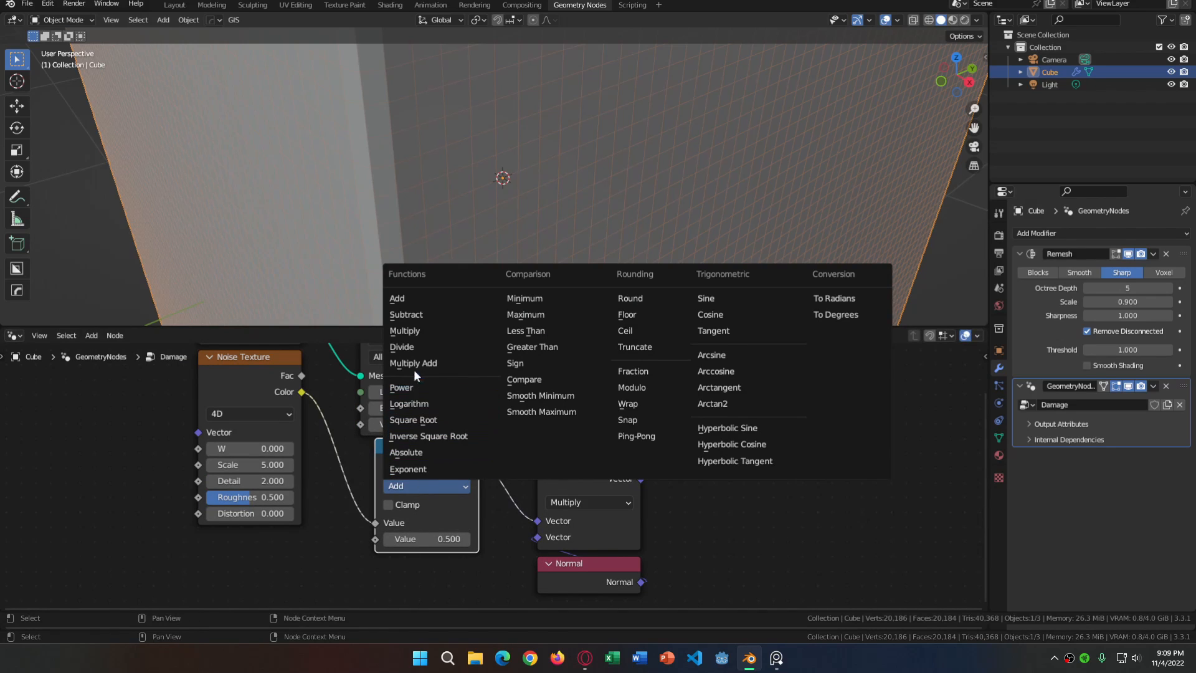
pyautogui.click(416, 387)
pyautogui.moveTo(420, 451); pyautogui.dragTo(405, 450)
pyautogui.moveTo(402, 468); pyautogui.dragTo(414, 457, button='middle')
pyautogui.moveTo(424, 531); pyautogui.dragTo(499, 531)
pyautogui.press('Escape')
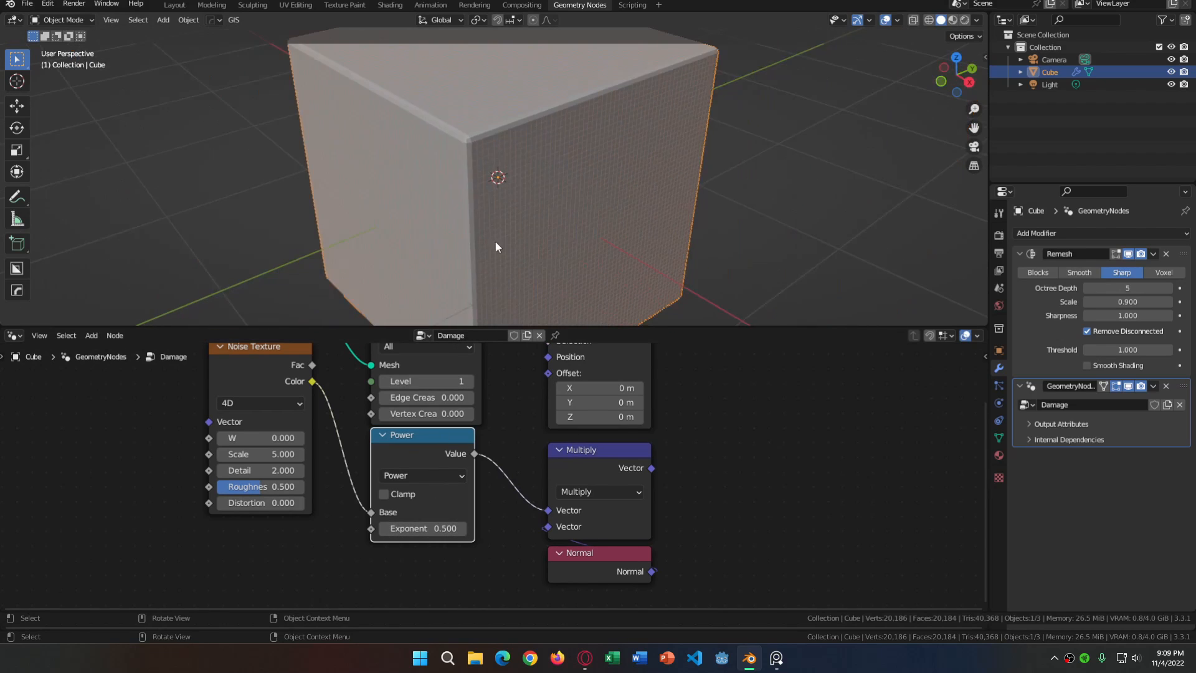
# Connect the vector Multiply node's output to Set Position's Offset and set the Power node's Exponent to 5
pyautogui.moveTo(483, 455); pyautogui.dragTo(464, 497, button='middle')
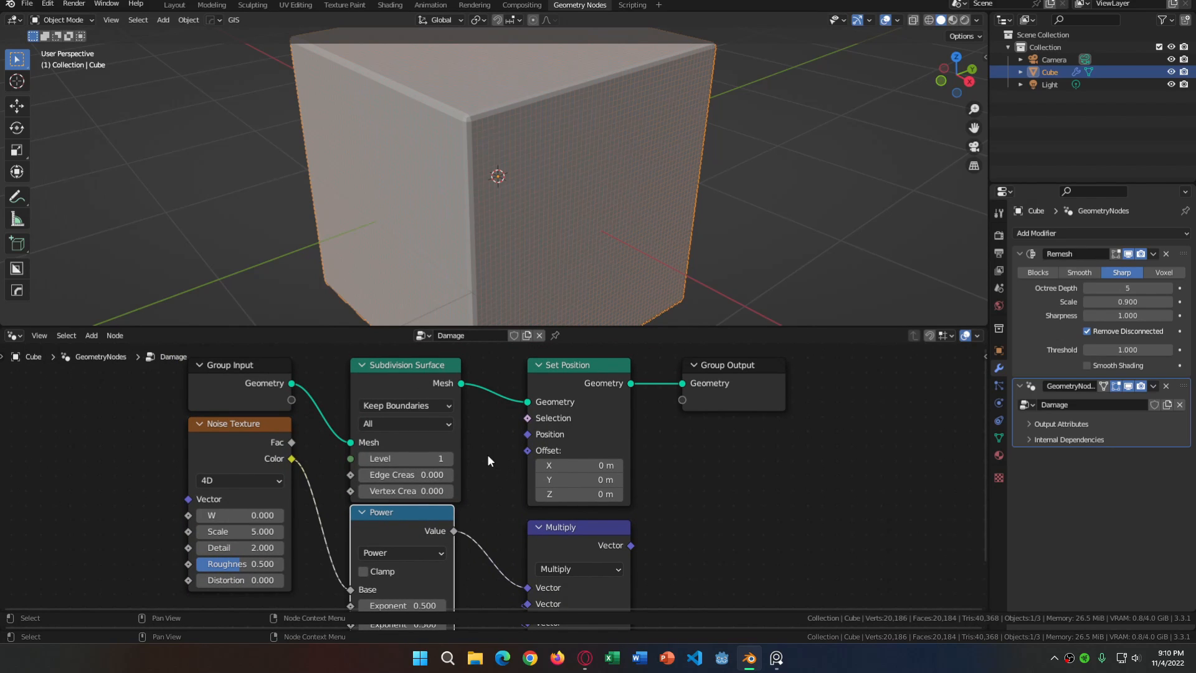
pyautogui.moveTo(628, 543); pyautogui.dragTo(528, 450)
pyautogui.moveTo(508, 274); pyautogui.dragTo(414, 293, button='middle')
pyautogui.scroll(-2, 439, 490)
pyautogui.moveTo(430, 579); pyautogui.dragTo(527, 578)
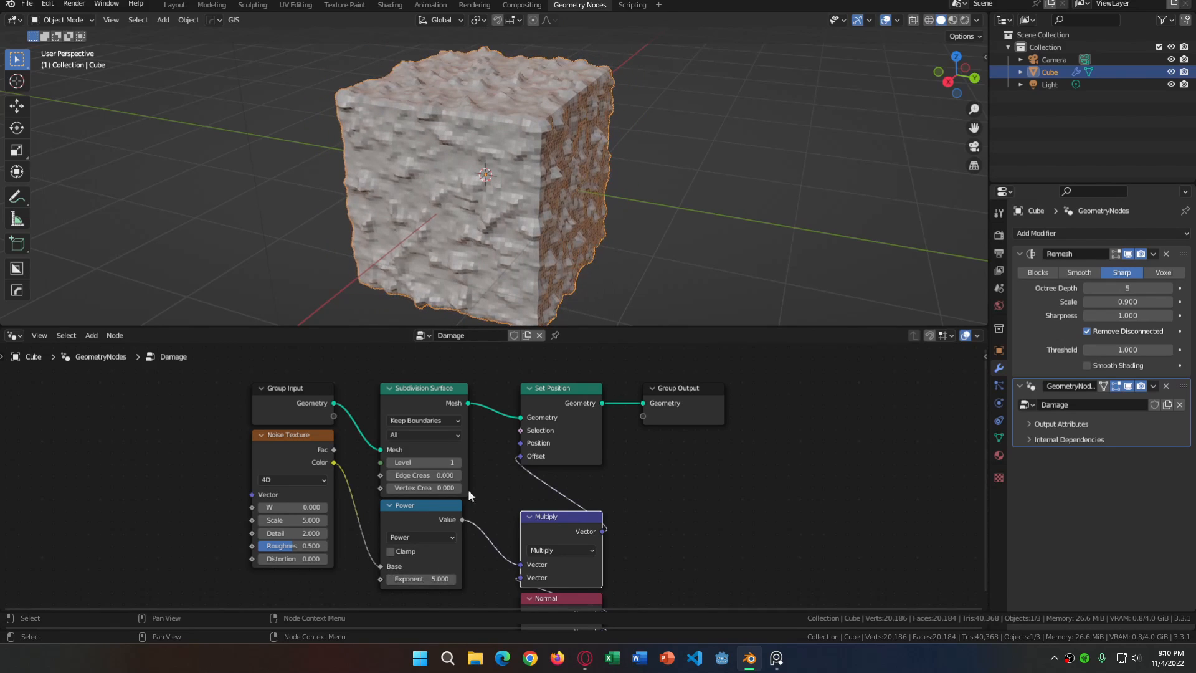
# Inspect the displaced cube's faces and corners closely and fine-tune the Power node's Exponent to 4.7
pyautogui.moveTo(592, 297); pyautogui.dragTo(476, 535, button='middle')
pyautogui.scroll(3, 495, 266)
pyautogui.moveTo(455, 252)
pyautogui.mouseDown(button='middle')
pyautogui.moveTo(491, 237)
pyautogui.moveTo(446, 236)
pyautogui.mouseUp(button='middle')
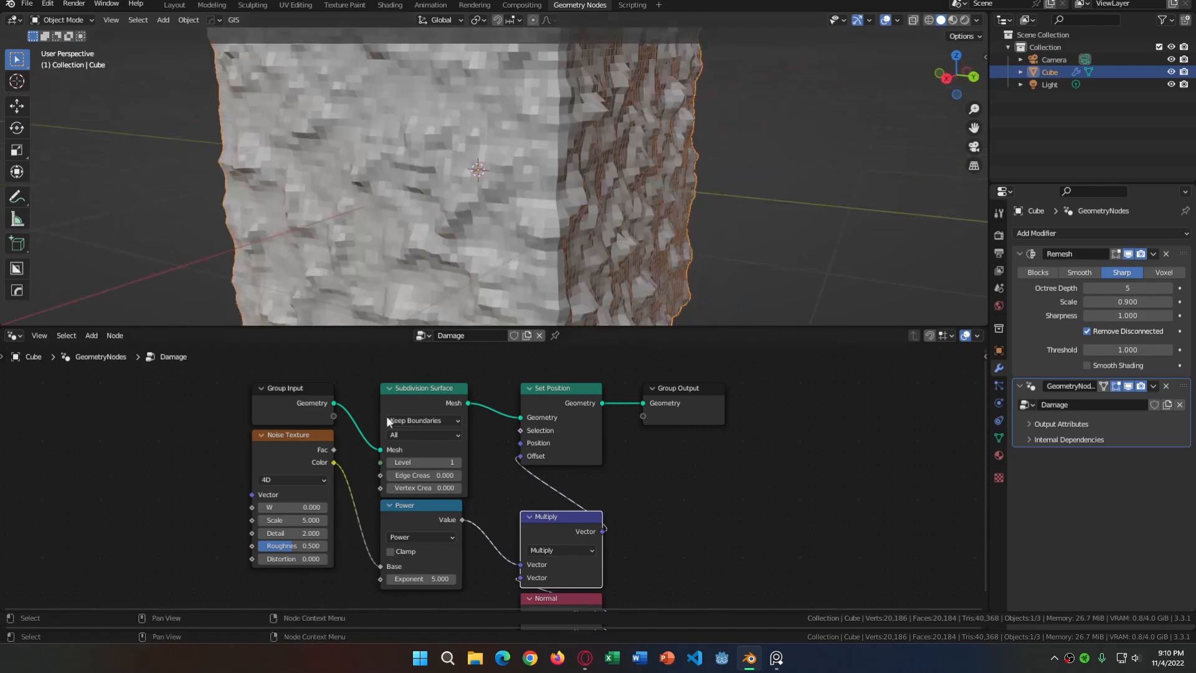
pyautogui.moveTo(340, 443); pyautogui.dragTo(380, 430, button='middle')
pyautogui.moveTo(479, 239); pyautogui.dragTo(468, 271, button='middle')
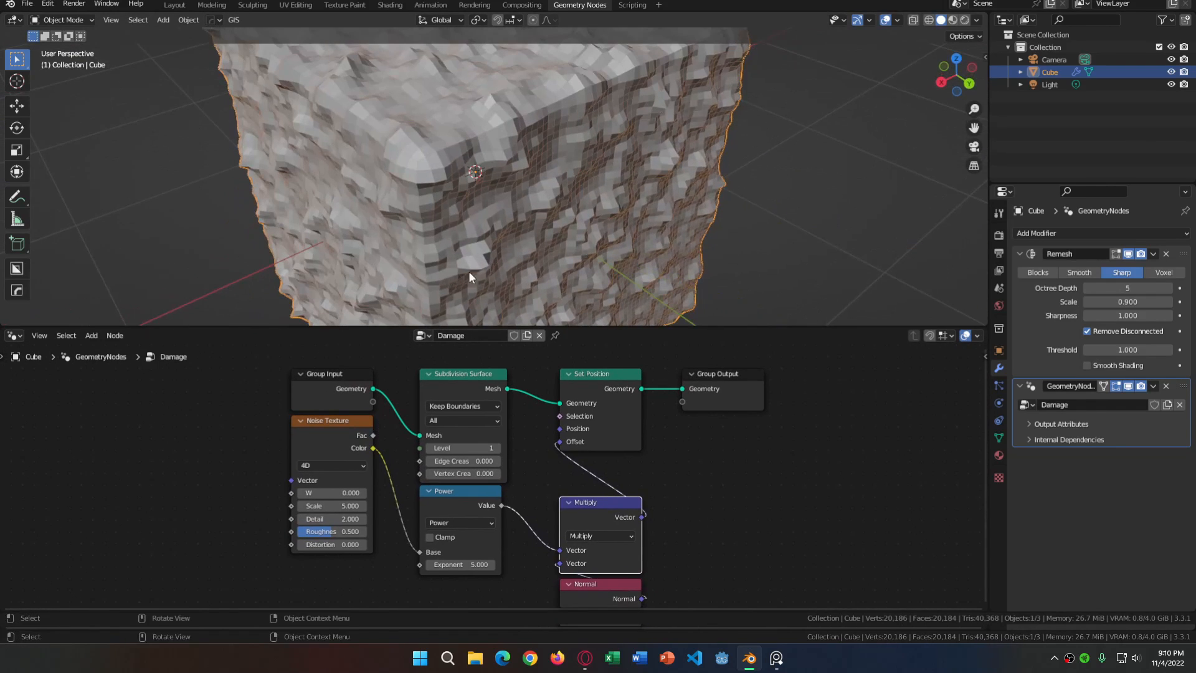
pyautogui.moveTo(642, 346); pyautogui.dragTo(615, 356, button='middle')
pyautogui.scroll(-1, 501, 206)
pyautogui.moveTo(501, 206); pyautogui.dragTo(597, 248, button='middle')
pyautogui.scroll(4, 492, 220)
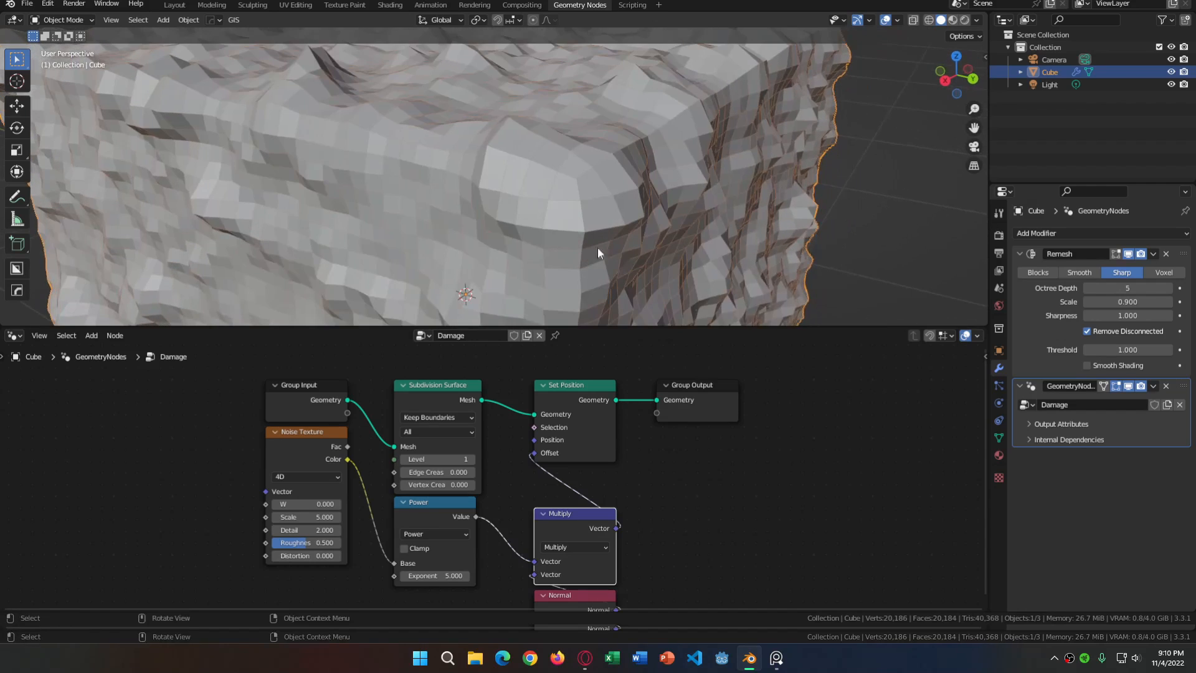
pyautogui.moveTo(434, 576)
pyautogui.mouseDown()
pyautogui.moveTo(484, 575)
pyautogui.moveTo(438, 575)
pyautogui.mouseUp()
# Add a Mesh Boolean node below Group Output and set its operation to Intersect
pyautogui.moveTo(675, 431); pyautogui.dragTo(633, 421, button='middle')
pyautogui.hotkey('shift', 'a')
pyautogui.click(636, 304)
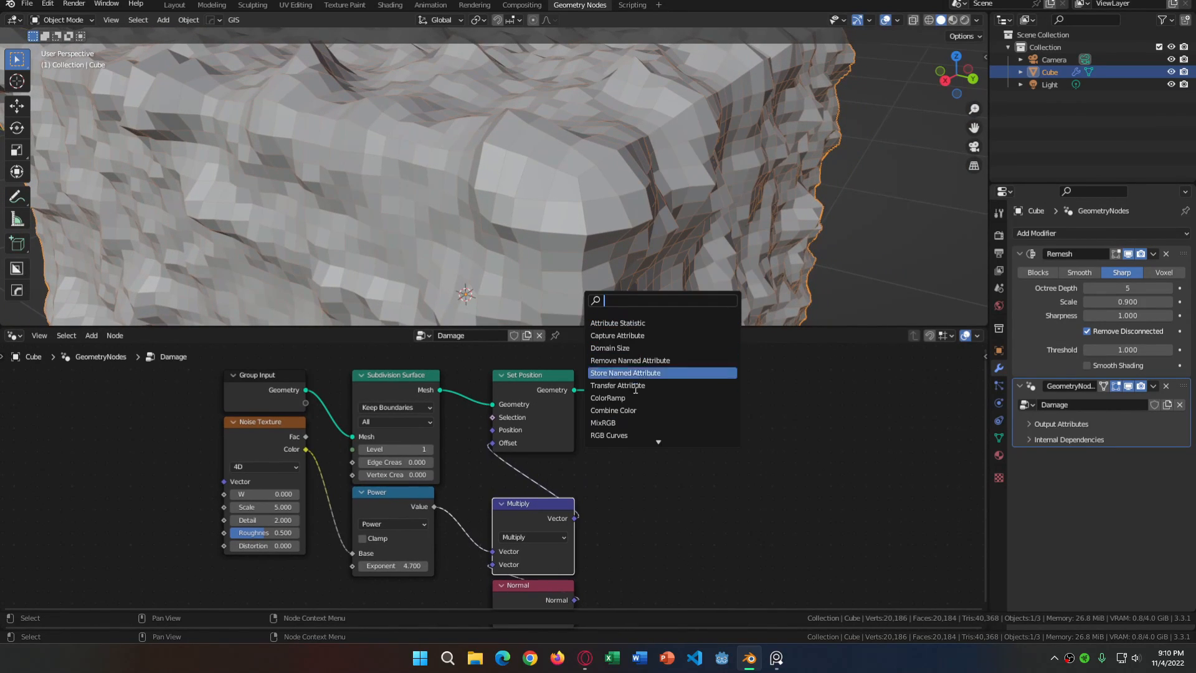
pyautogui.write('bool')
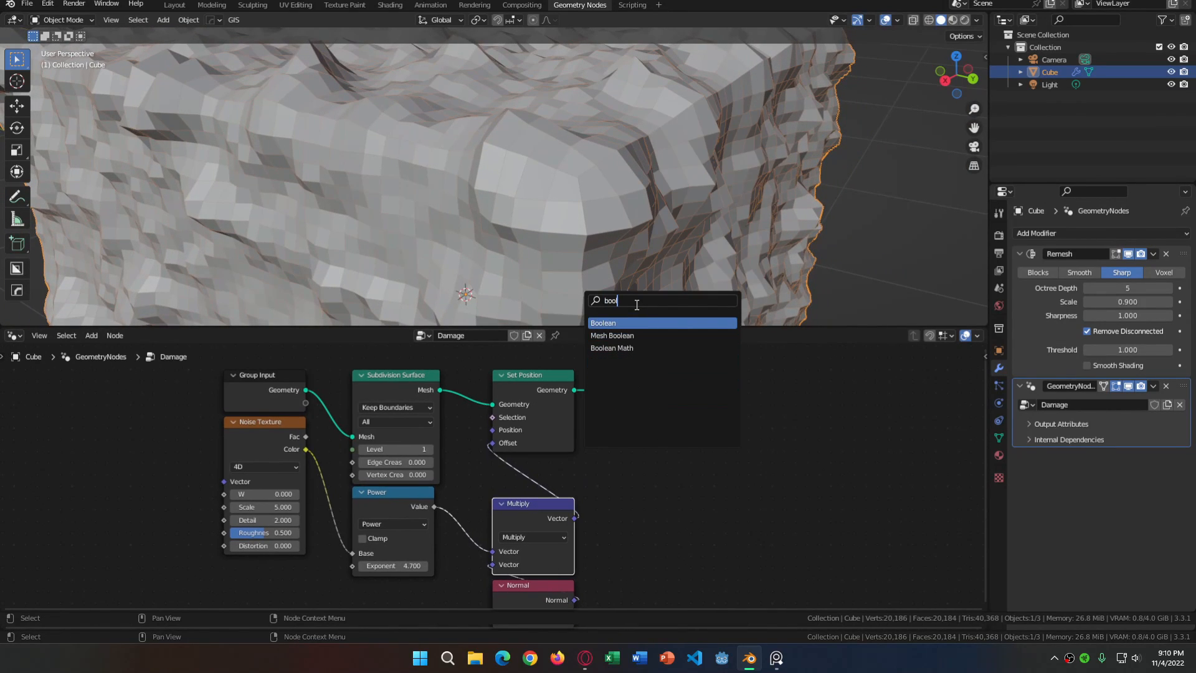
pyautogui.click(623, 335)
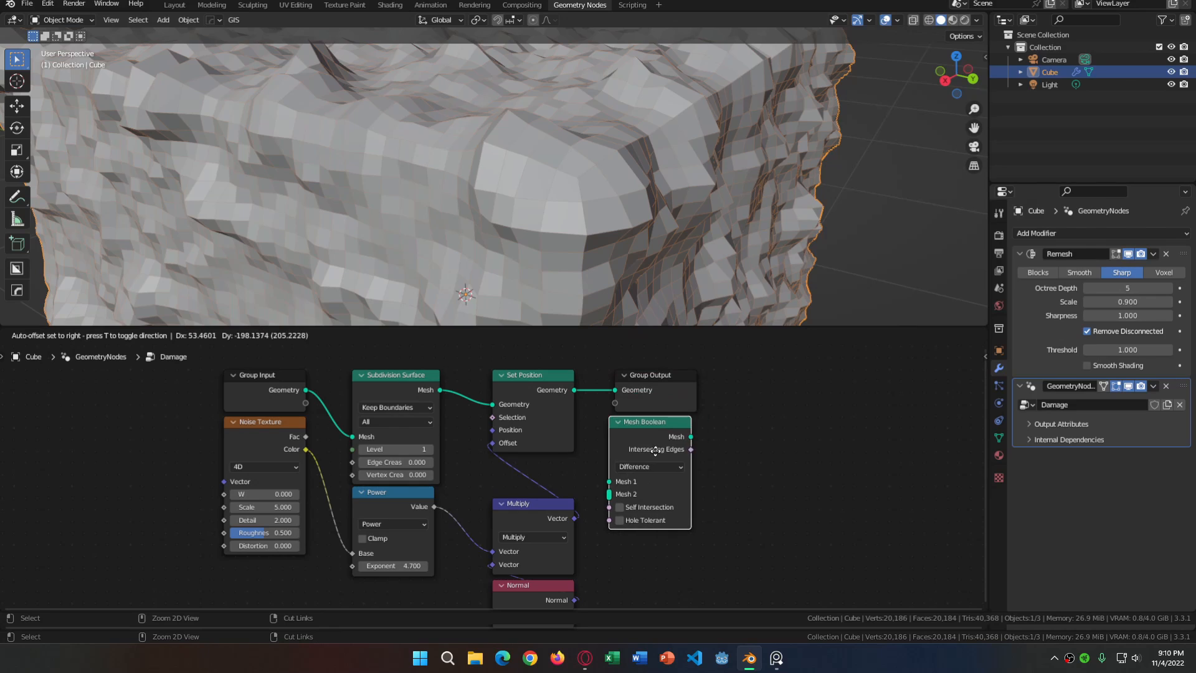
pyautogui.click(661, 462)
pyautogui.click(660, 465)
pyautogui.click(663, 476)
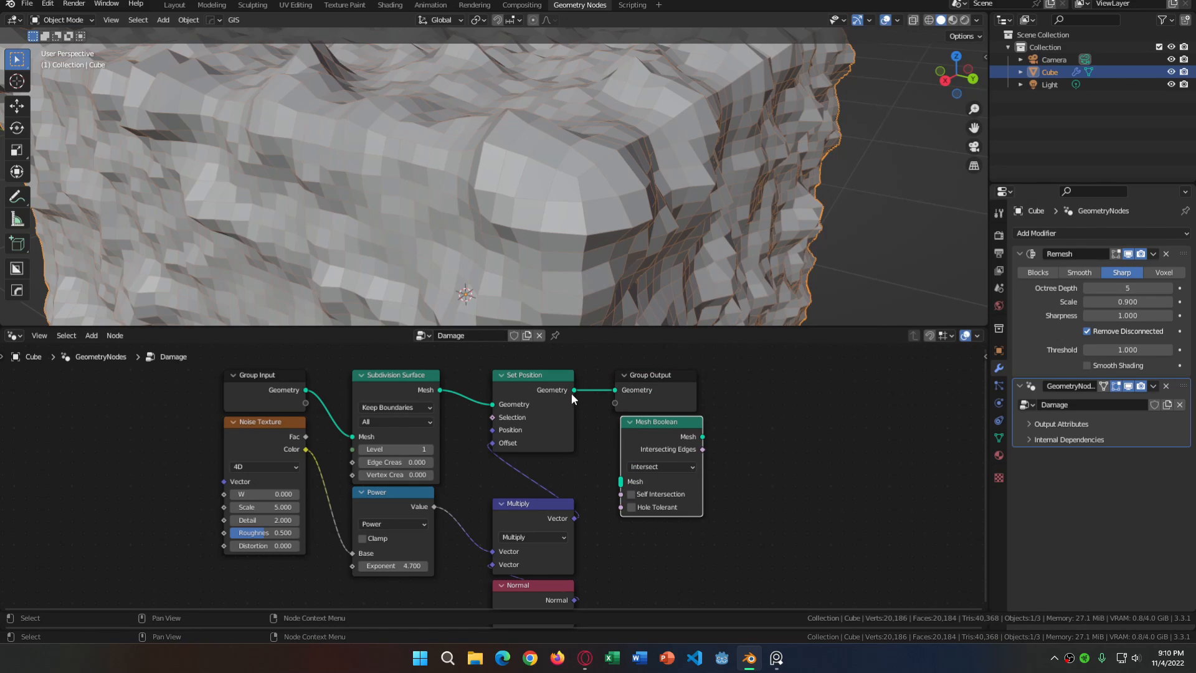
# Connect the Geometry outputs of both Set Position and Group Input to the Mesh Boolean node's Mesh input
pyautogui.moveTo(573, 393); pyautogui.dragTo(621, 481)
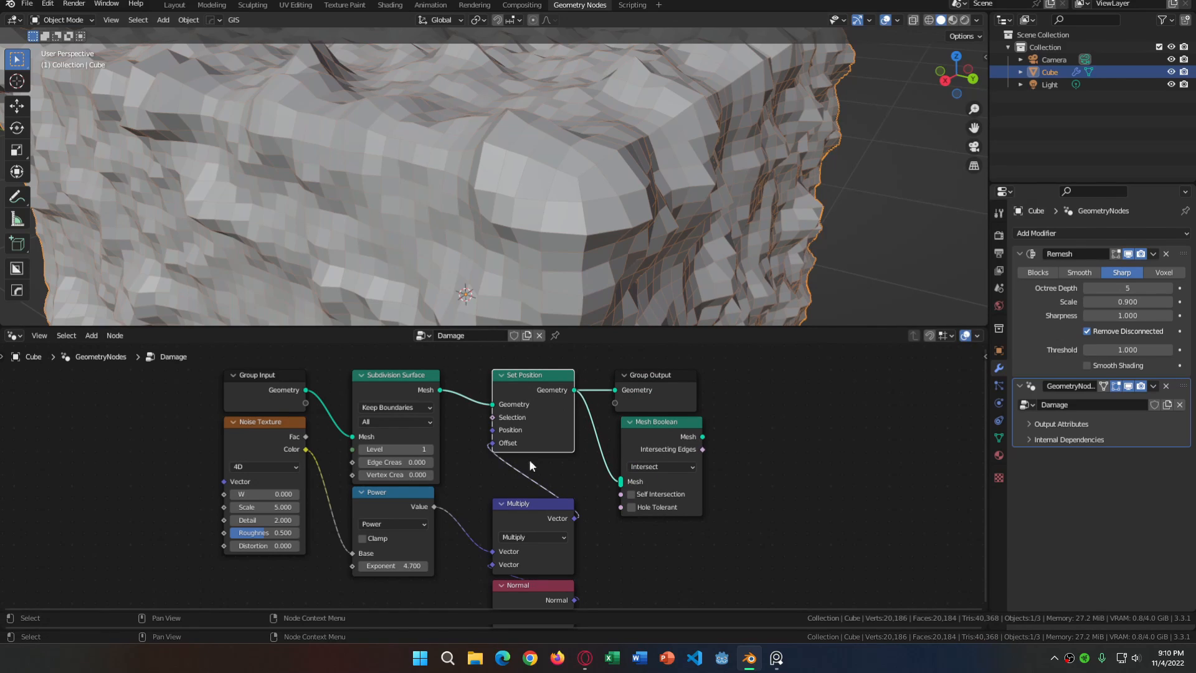
pyautogui.scroll(-5, 535, 195)
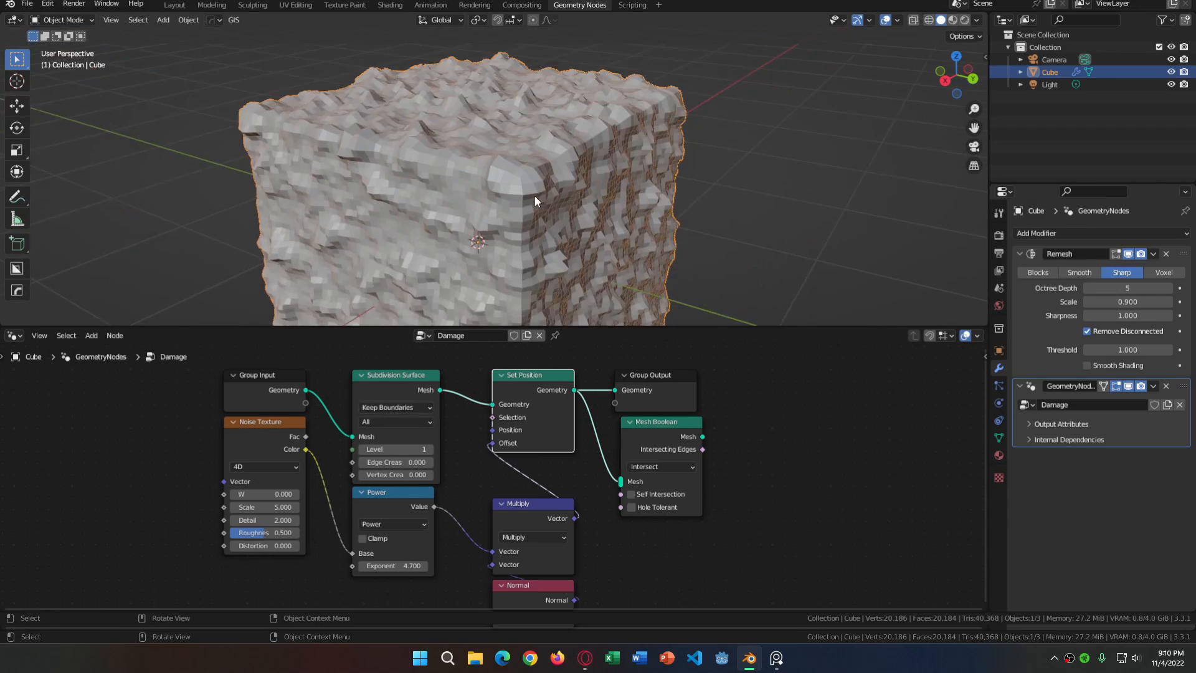
pyautogui.moveTo(312, 394); pyautogui.dragTo(334, 418)
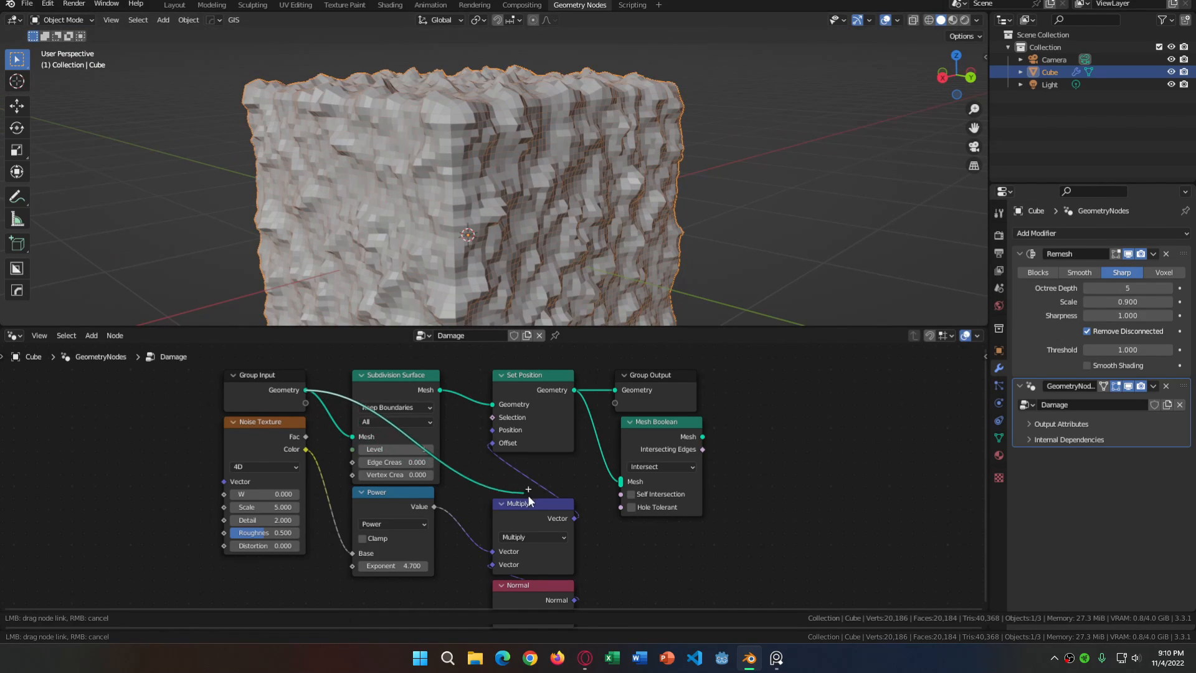
pyautogui.moveTo(528, 494); pyautogui.dragTo(593, 497)
pyautogui.moveTo(317, 412); pyautogui.dragTo(622, 482)
# Connect the Mesh Boolean node's Mesh output to Group Output's Geometry and inspect the cube's edge up close
pyautogui.moveTo(618, 239); pyautogui.dragTo(616, 268, button='middle')
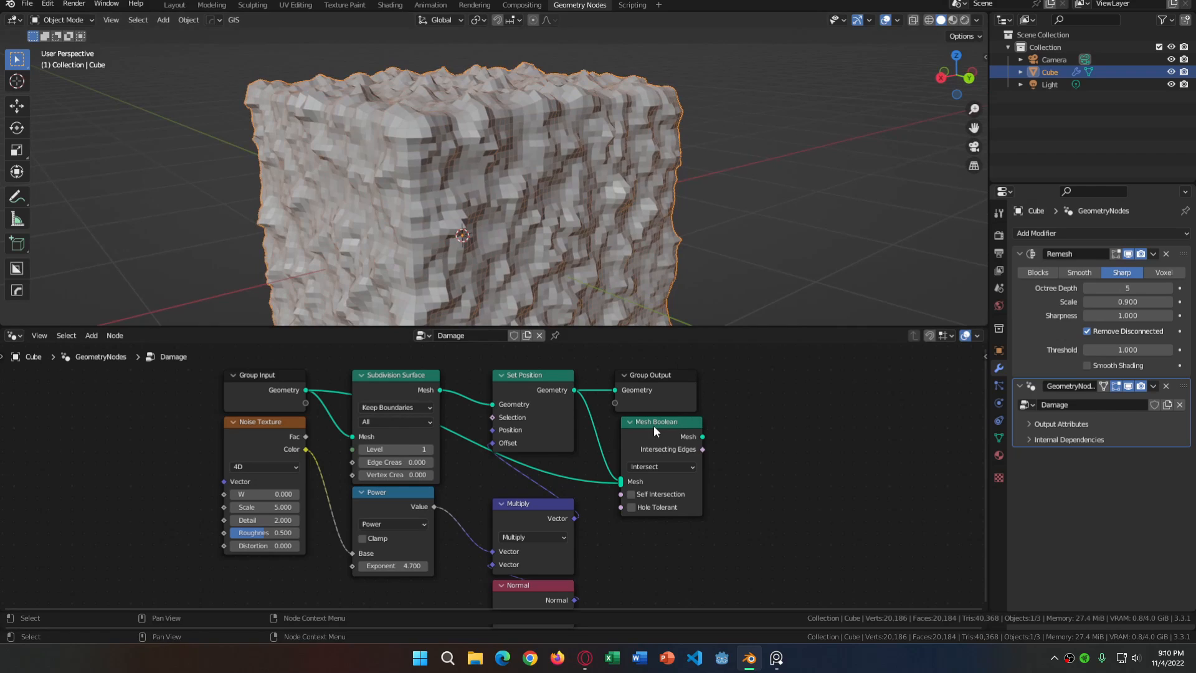
pyautogui.moveTo(654, 430); pyautogui.dragTo(612, 390)
pyautogui.moveTo(584, 238); pyautogui.dragTo(402, 282, button='middle')
pyautogui.scroll(5, 576, 238)
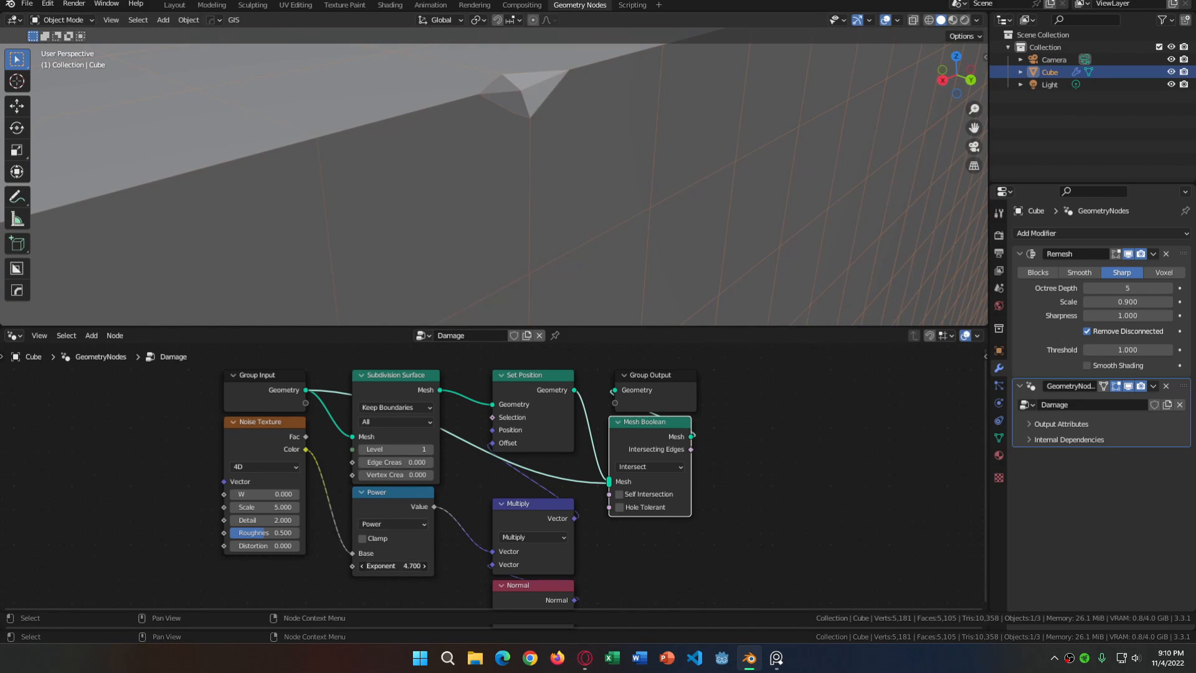
# Set the Power node's Exponent to 9.8 and the Remesh modifier's Octree Depth to 4
pyautogui.moveTo(393, 566); pyautogui.dragTo(422, 565)
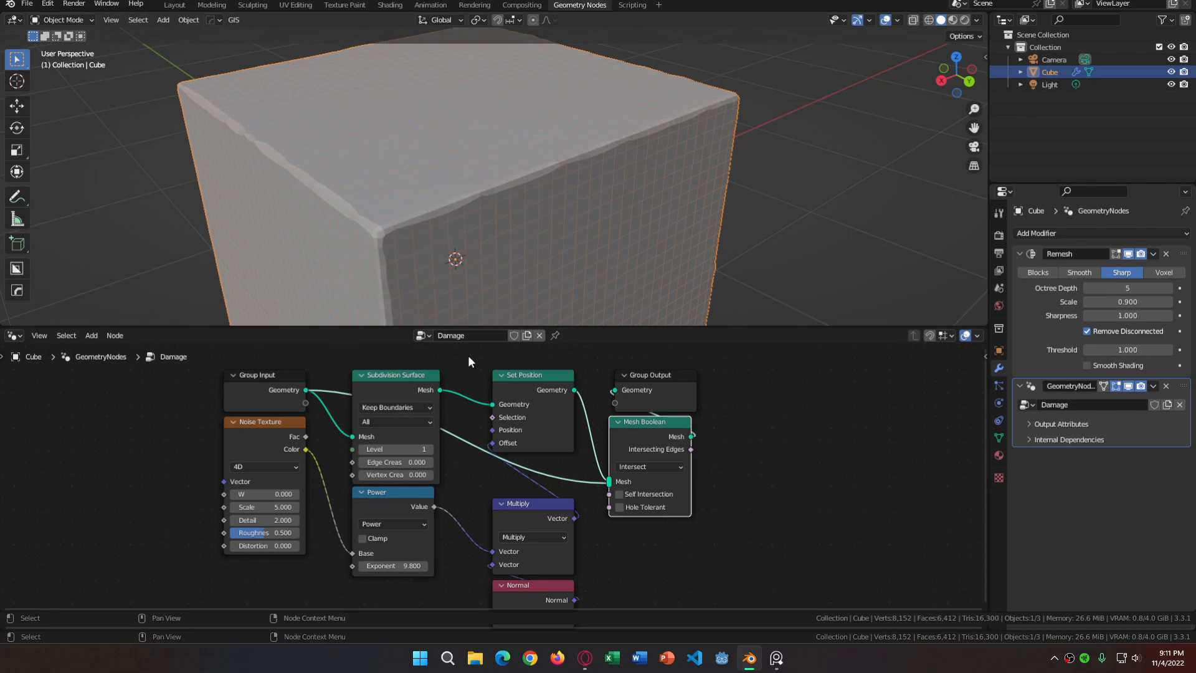
pyautogui.moveTo(470, 288); pyautogui.dragTo(456, 249, button='middle')
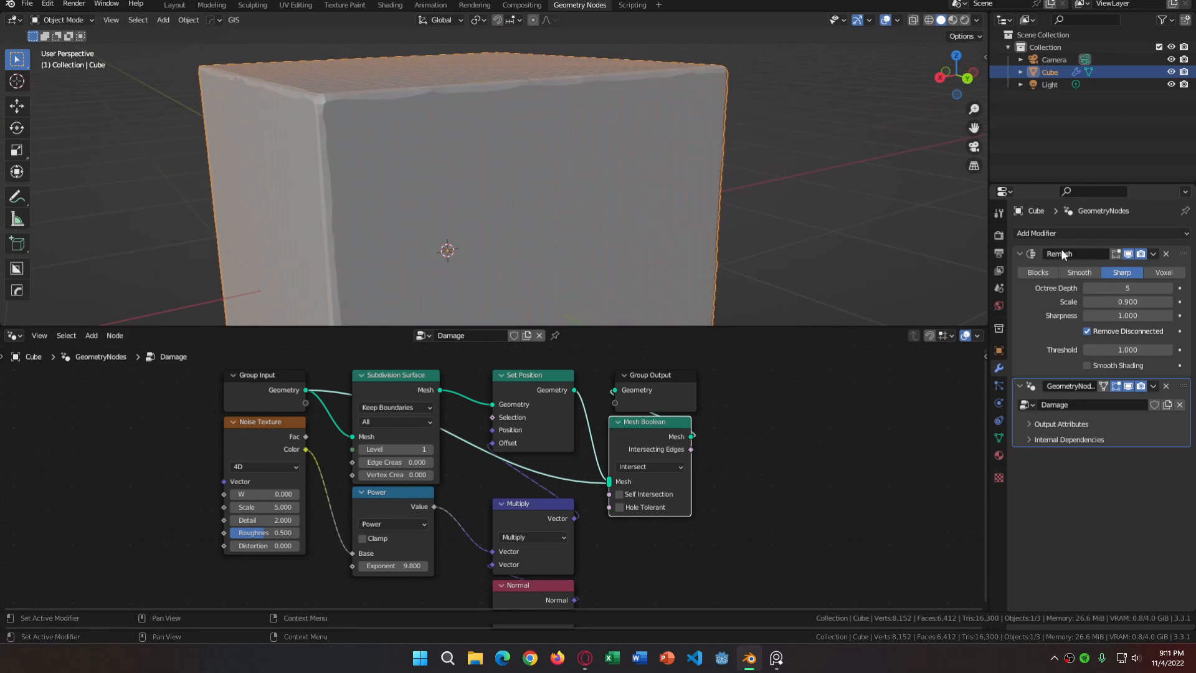
pyautogui.click(1088, 288)
pyautogui.moveTo(875, 222); pyautogui.dragTo(698, 250, button='middle')
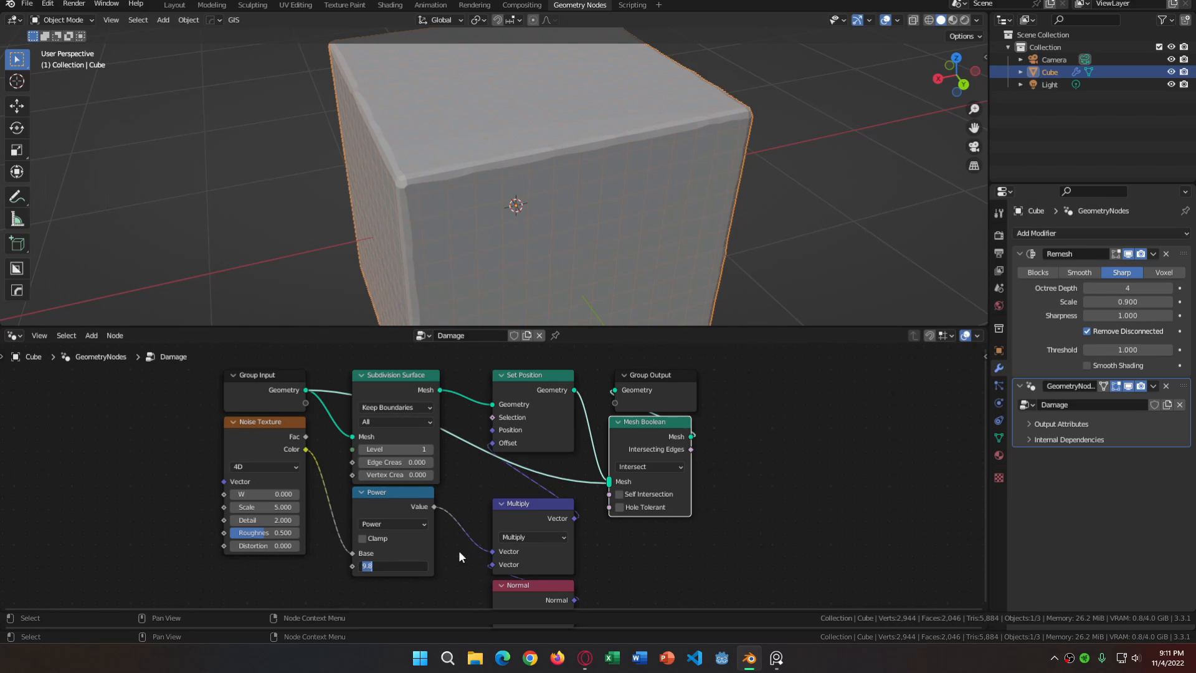
pyautogui.press('Return')
# Expose the Power node's Exponent as a Group Input socket and move the Noise Texture node away below Group Input
pyautogui.moveTo(459, 551); pyautogui.dragTo(509, 537, button='middle')
pyautogui.moveTo(354, 390); pyautogui.dragTo(376, 566)
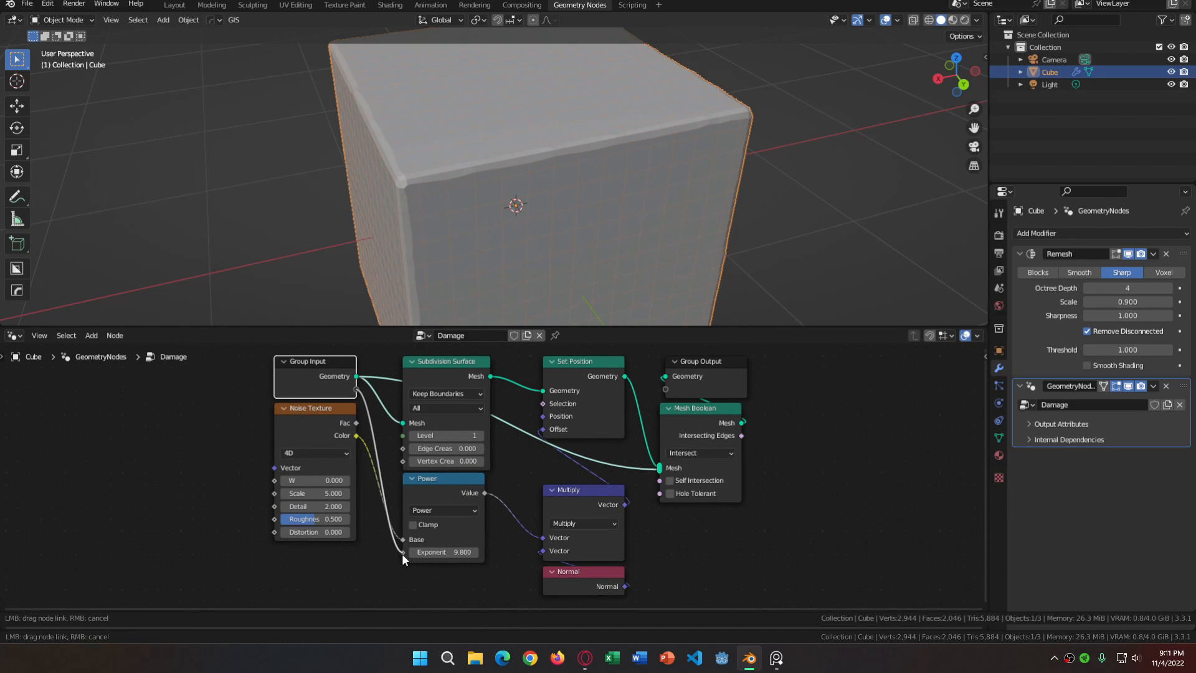
pyautogui.moveTo(402, 553)
pyautogui.mouseDown()
pyautogui.moveTo(386, 556)
pyautogui.moveTo(402, 552)
pyautogui.mouseUp()
pyautogui.moveTo(358, 424); pyautogui.dragTo(277, 495)
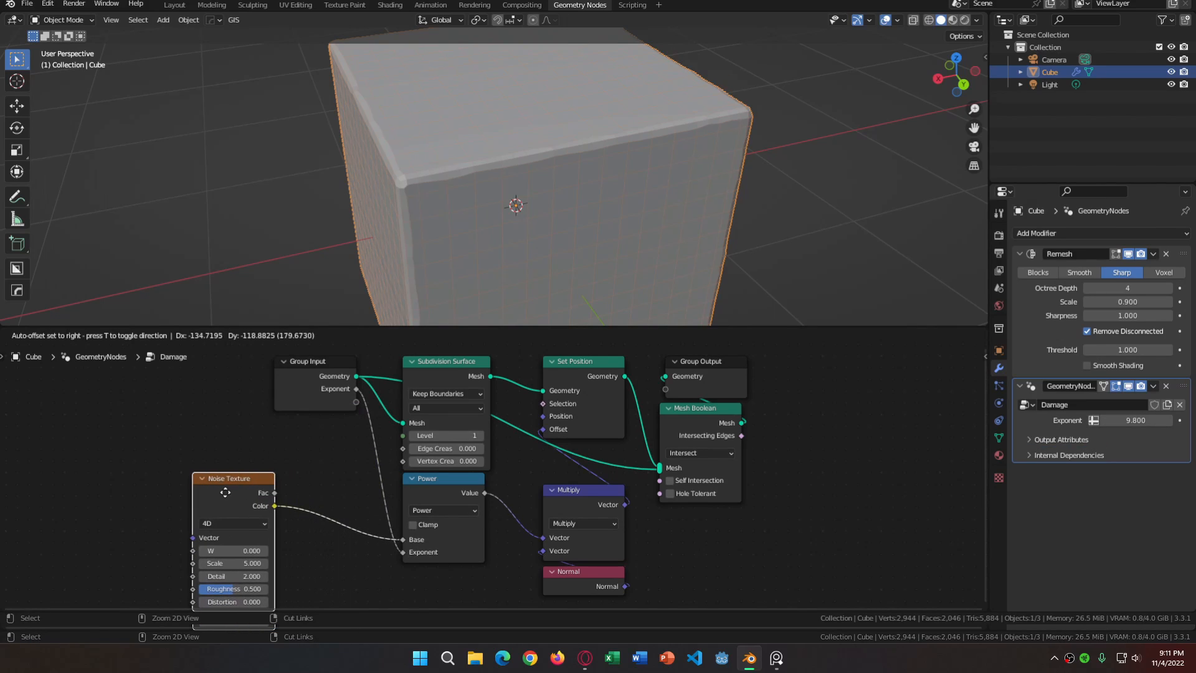
# Rename the node group's Exponent input to Amount
pyautogui.press('n')
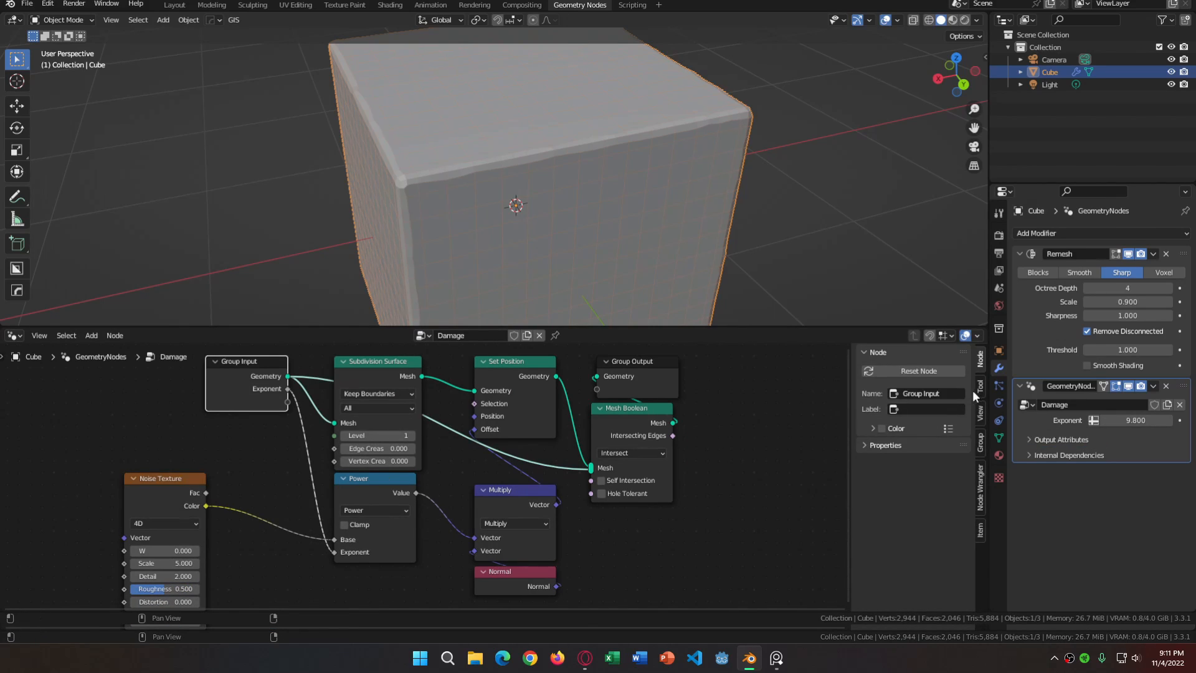
pyautogui.click(981, 441)
pyautogui.click(904, 386)
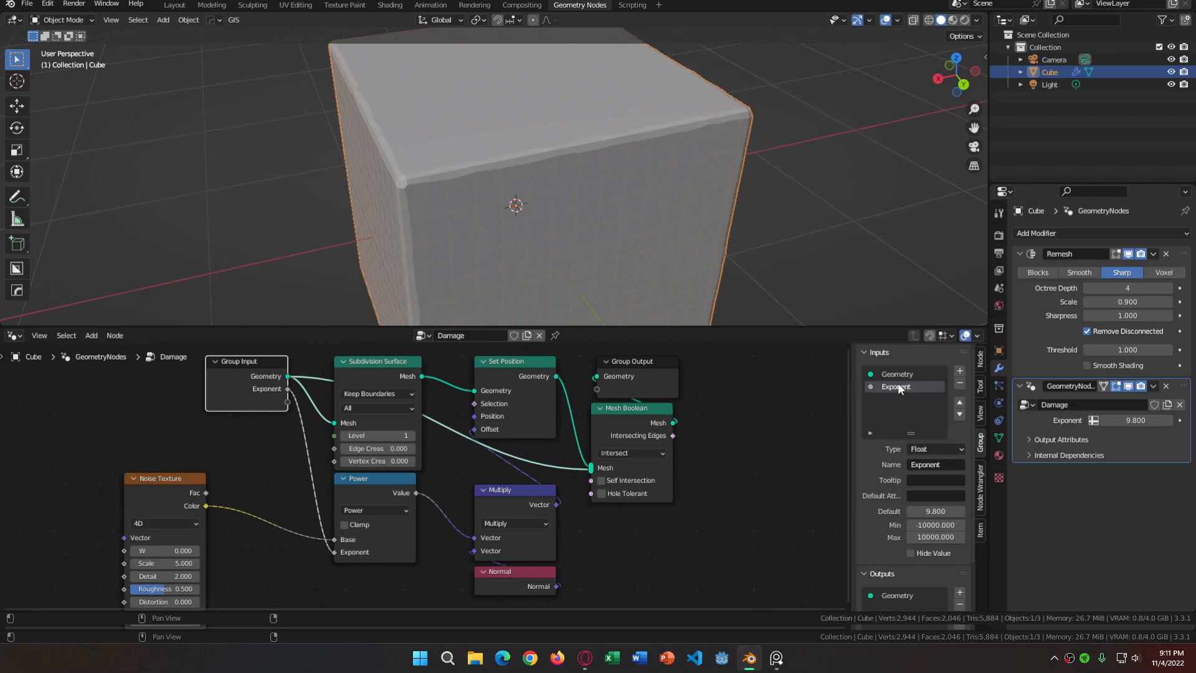
pyautogui.write('Amount')
pyautogui.press('Return')
# Insert a Math node between Group Input's Amount and Power's Exponent, set to Multiply with a second value of 3
pyautogui.moveTo(575, 227); pyautogui.dragTo(544, 256, button='middle')
pyautogui.moveTo(421, 478); pyautogui.dragTo(482, 481, button='middle')
pyautogui.scroll(1, 482, 481)
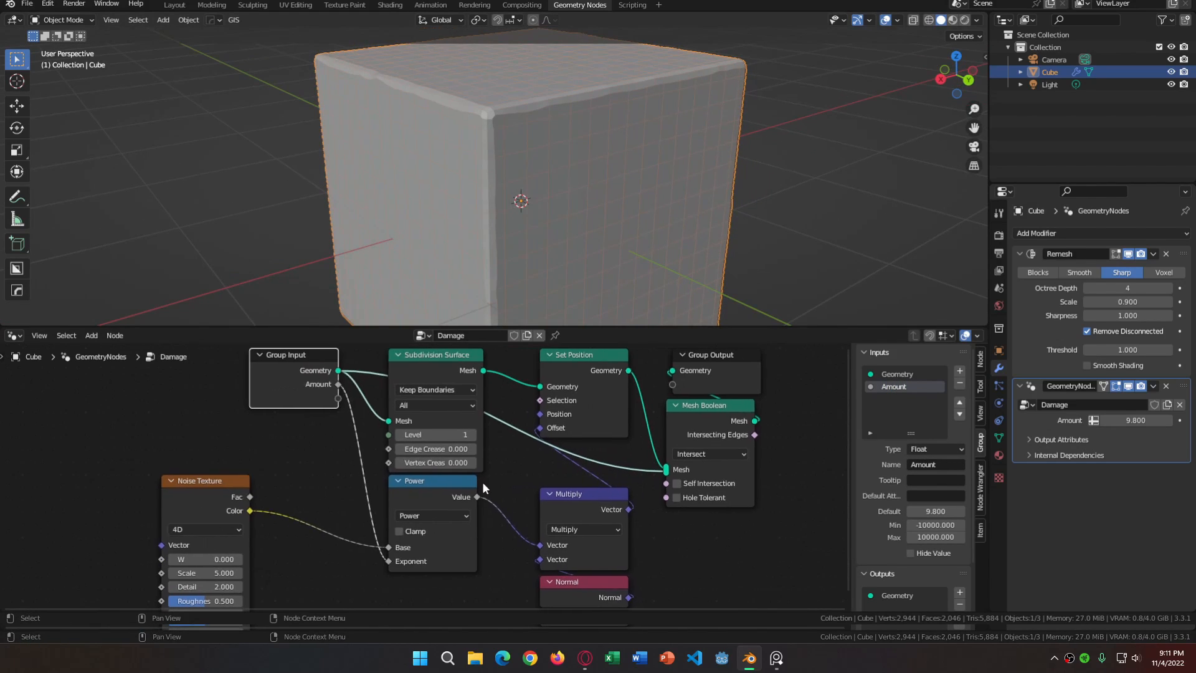
pyautogui.hotkey('shift', 'a')
pyautogui.write('smath')
pyautogui.press('Return')
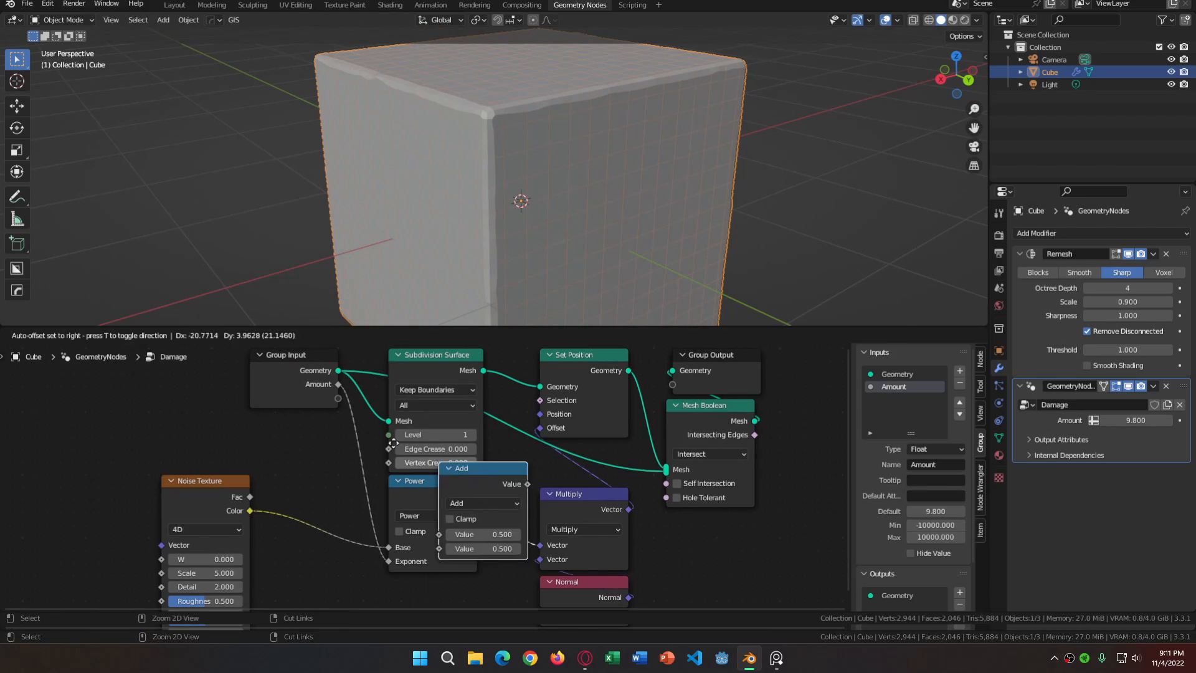
pyautogui.click(388, 425)
pyautogui.click(446, 462)
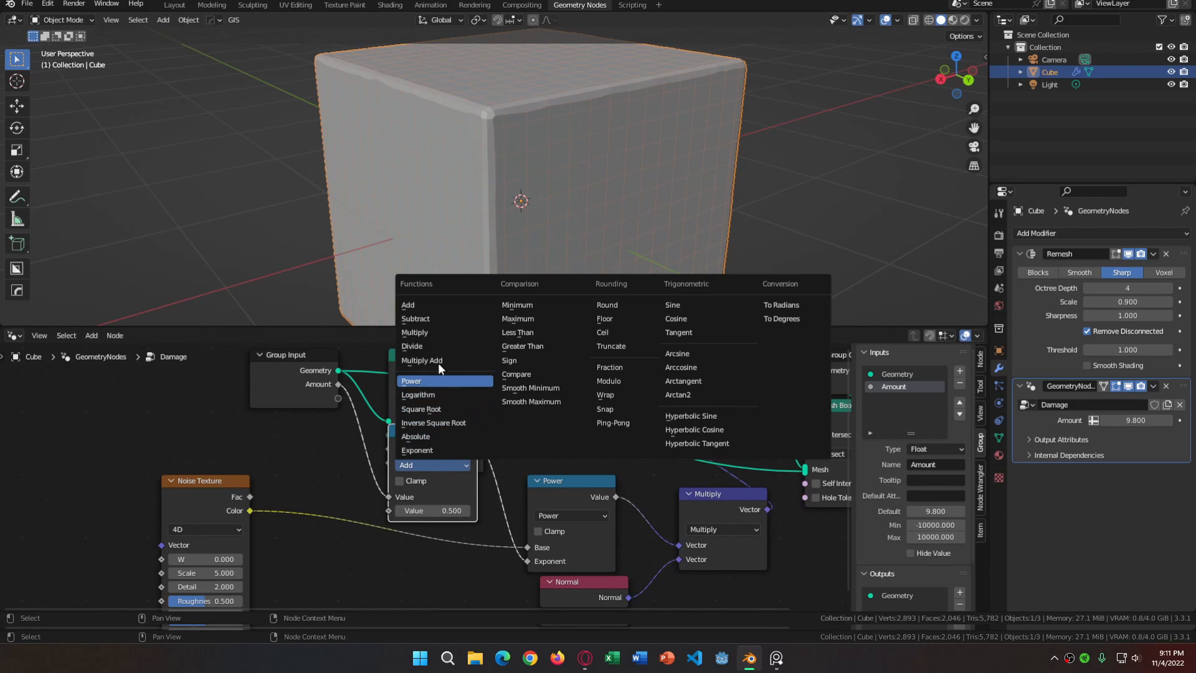
pyautogui.click(437, 330)
pyautogui.moveTo(445, 394); pyautogui.dragTo(446, 492)
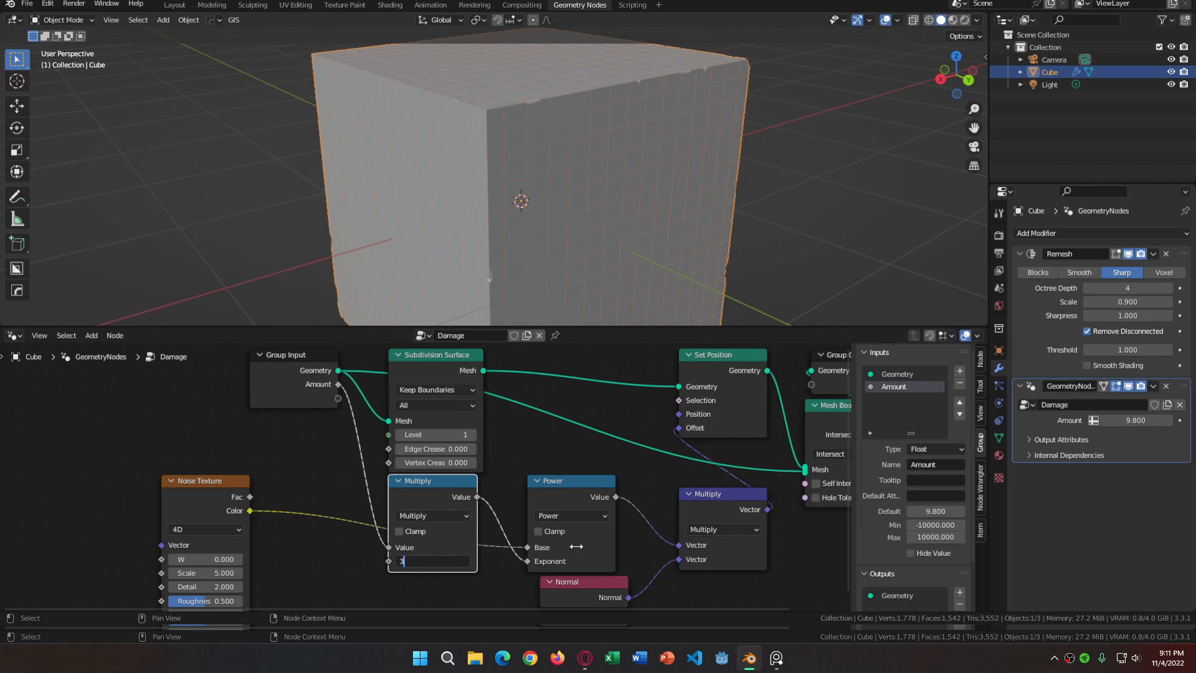
pyautogui.press('Return')
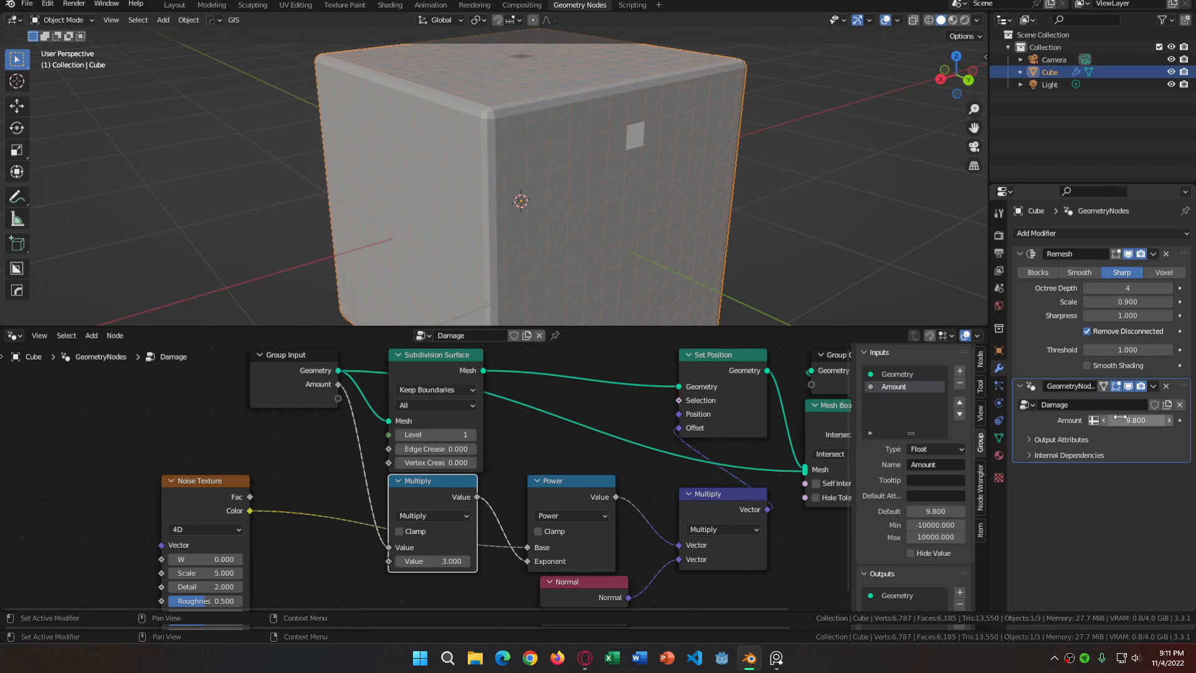
# Set the Amount value of the geometry nodes modifier to 1
pyautogui.doubleClick(1148, 420)
pyautogui.write('1')
pyautogui.press('Return')
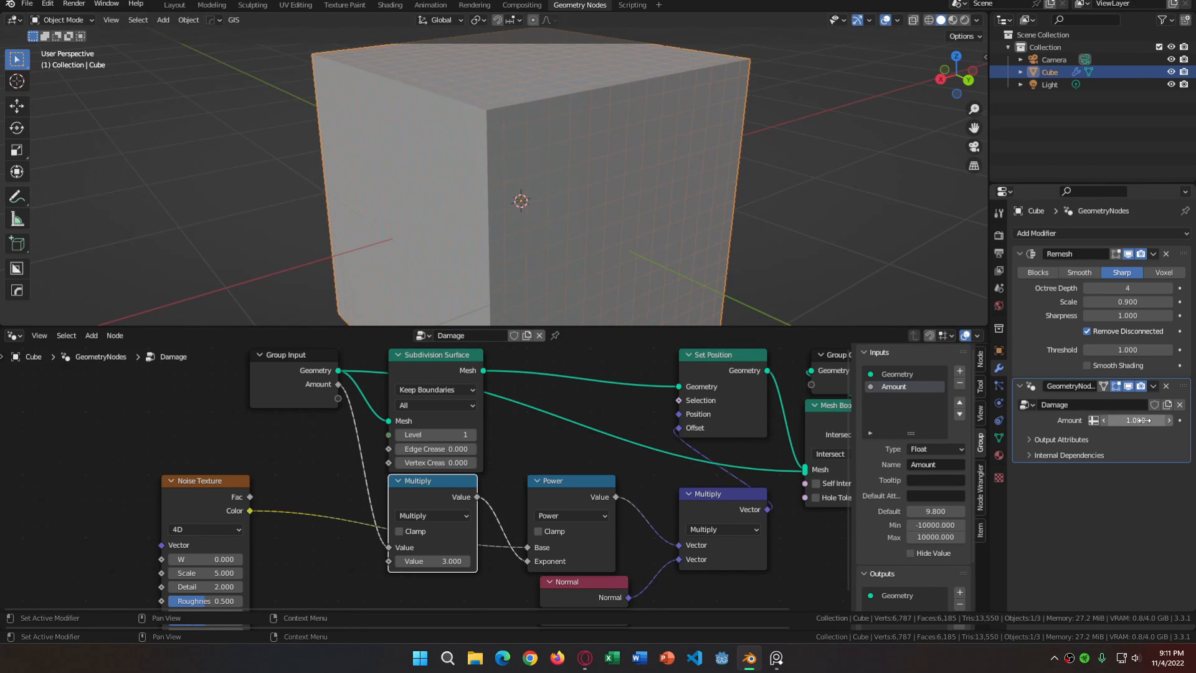
pyautogui.moveTo(1135, 420)
pyautogui.mouseDown()
pyautogui.moveTo(1160, 420)
pyautogui.moveTo(1135, 420)
pyautogui.mouseUp()
# Limit the node group's Amount input to a minimum of 1 and a maximum of 7
pyautogui.moveTo(595, 467); pyautogui.dragTo(613, 449, button='middle')
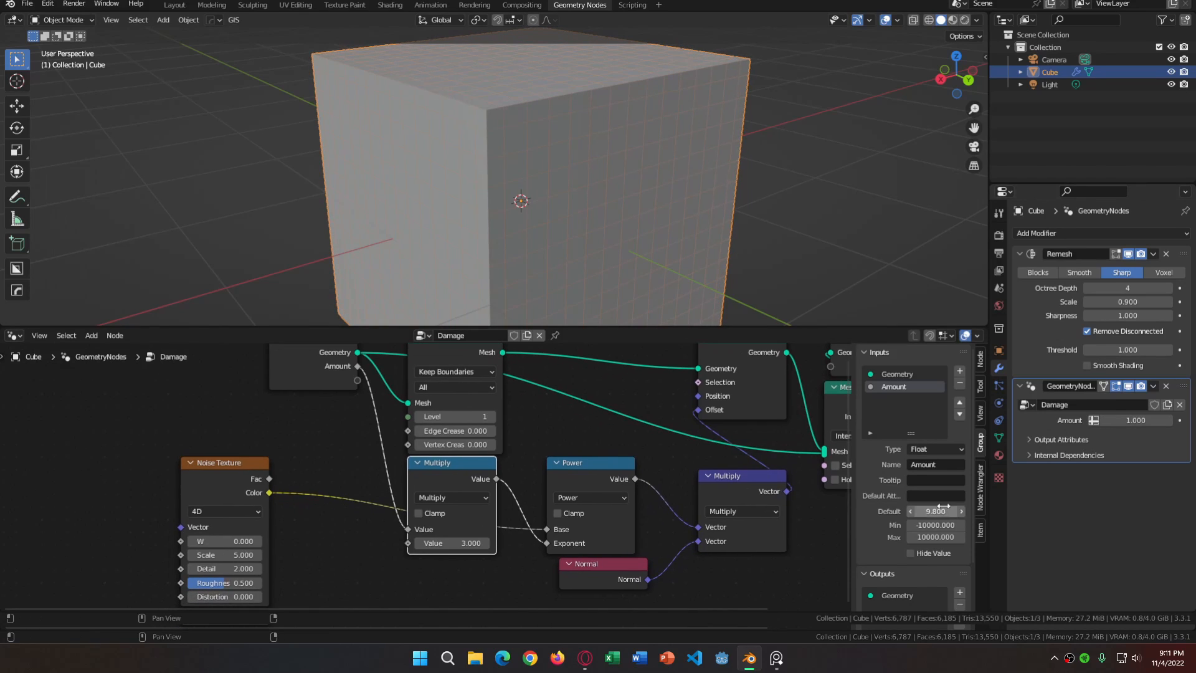
pyautogui.scroll(-2, 934, 511)
pyautogui.doubleClick(935, 501)
pyautogui.write('1')
pyautogui.press('Return')
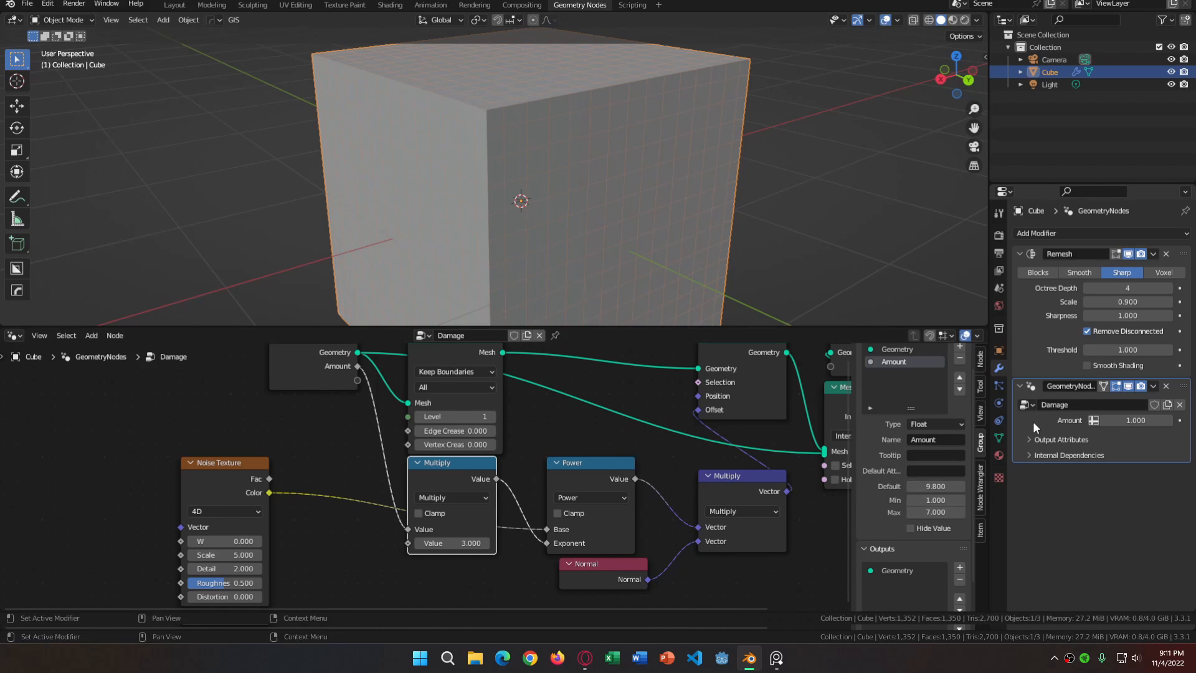
# Test the modifier's Amount at values across its range from 1 to 7 while checking the cube
pyautogui.moveTo(1138, 421); pyautogui.dragTo(1183, 421)
pyautogui.moveTo(1136, 421); pyautogui.dragTo(1022, 421)
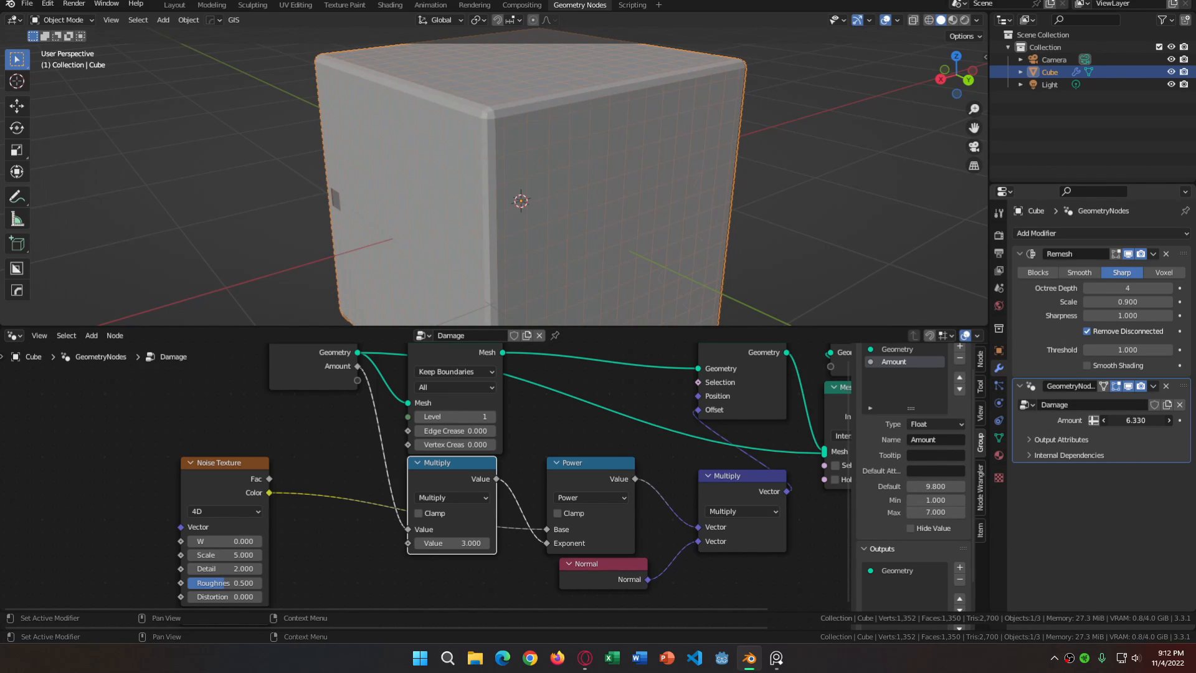
pyautogui.moveTo(1136, 421); pyautogui.dragTo(1178, 420)
pyautogui.moveTo(794, 289); pyautogui.dragTo(745, 309, button='middle')
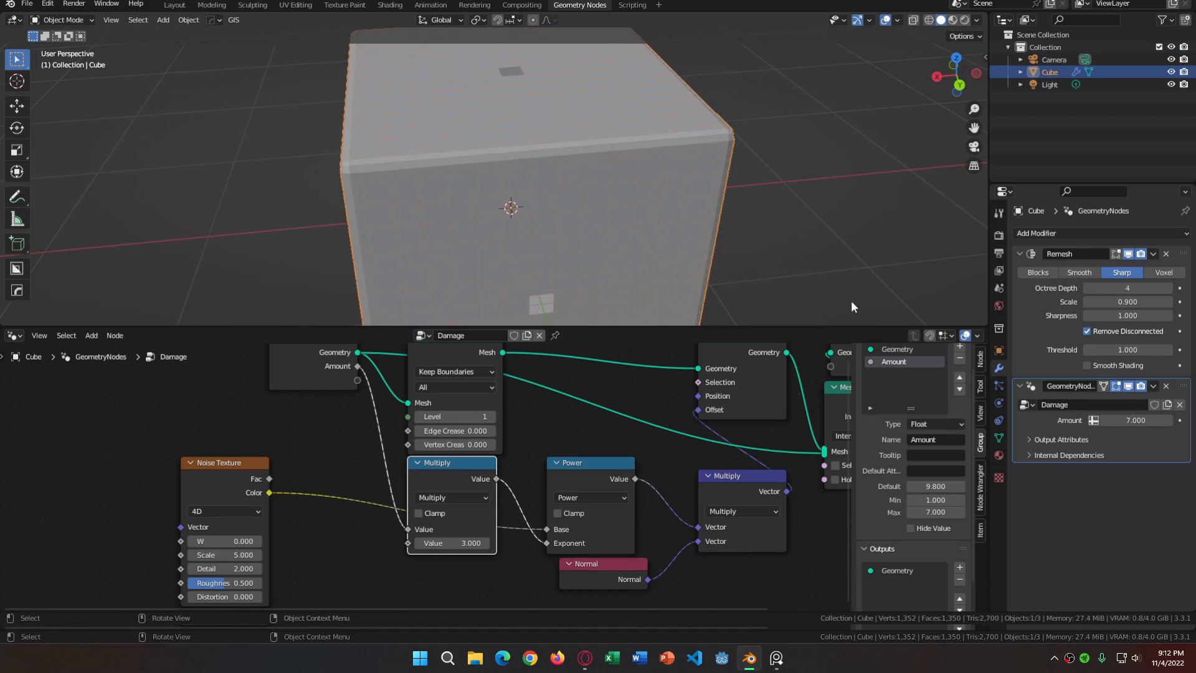
pyautogui.click(1133, 420)
pyautogui.write('1')
pyautogui.press('Return')
# Set the modifier's Amount to 3 and inspect the damaged edges around the cube's corner
pyautogui.moveTo(712, 265); pyautogui.dragTo(666, 238, button='middle')
pyautogui.click(1149, 421)
pyautogui.write('3')
pyautogui.press('Return')
pyautogui.scroll(3, 559, 223)
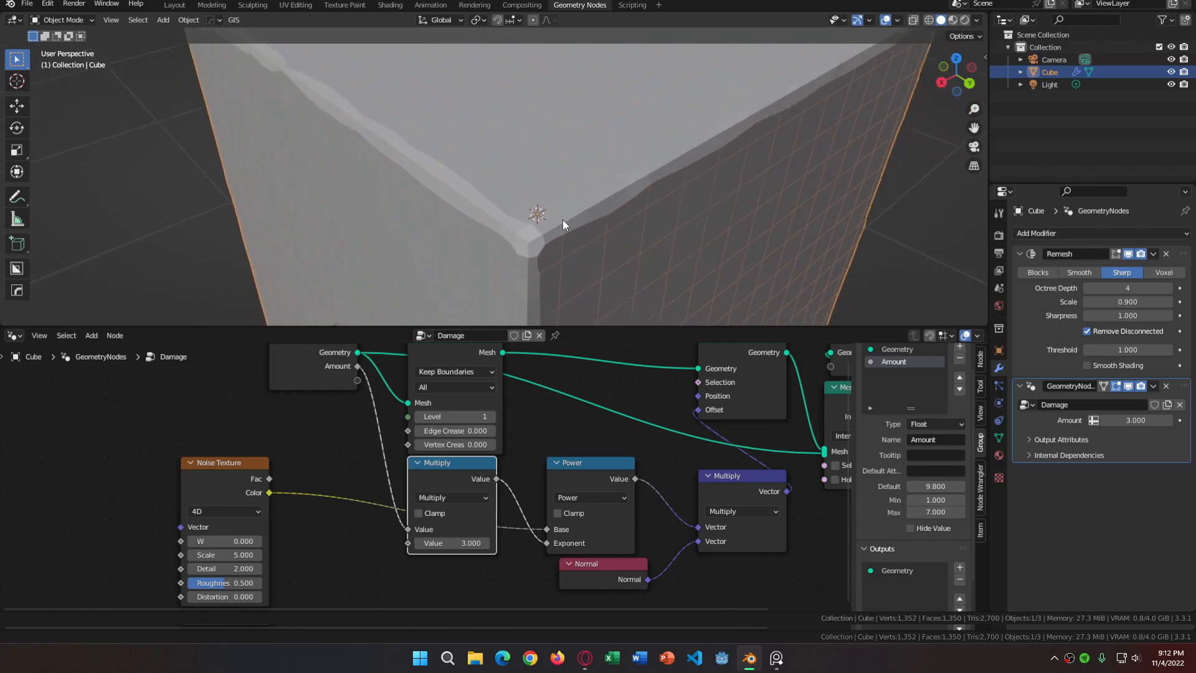
pyautogui.moveTo(563, 219); pyautogui.dragTo(593, 241, button='middle')
# Move the Noise Texture node up directly beneath the Group Input node
pyautogui.moveTo(213, 536); pyautogui.dragTo(276, 499)
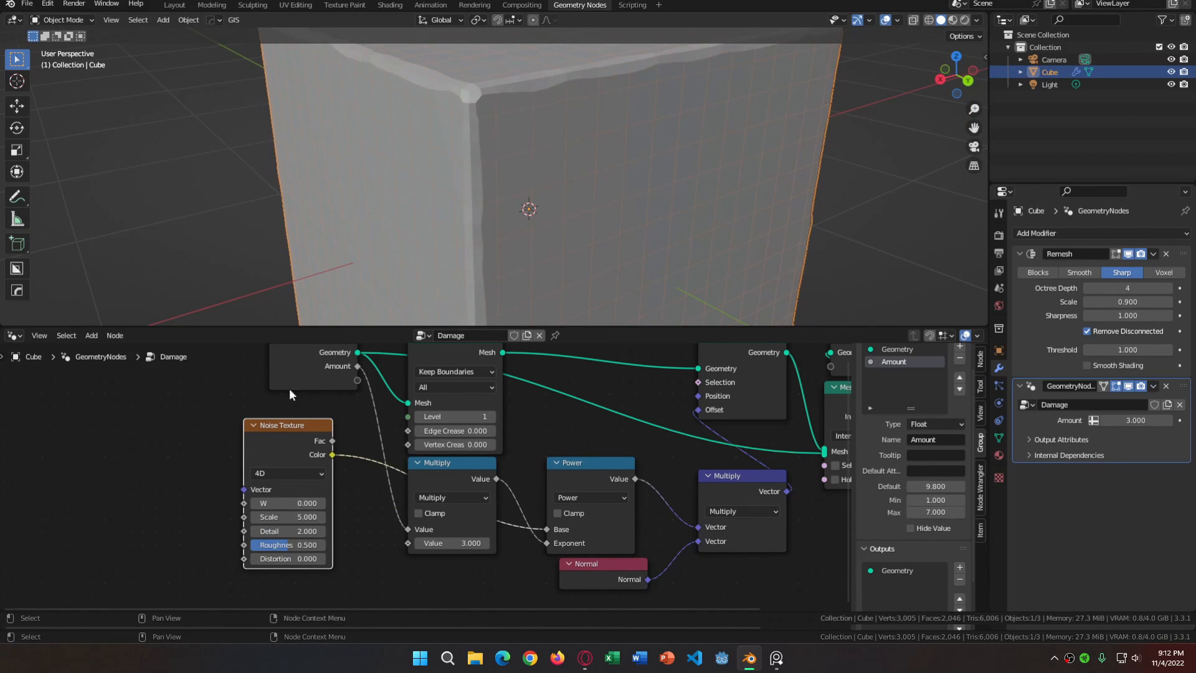
pyautogui.moveTo(365, 218); pyautogui.dragTo(367, 254, button='middle')
# Try a different Scale and a Detail of 15 on the Noise Texture, undoing each change
pyautogui.moveTo(289, 518); pyautogui.dragTo(430, 517)
pyautogui.hotkey('ctrl', 'z')
pyautogui.moveTo(288, 532); pyautogui.dragTo(371, 531)
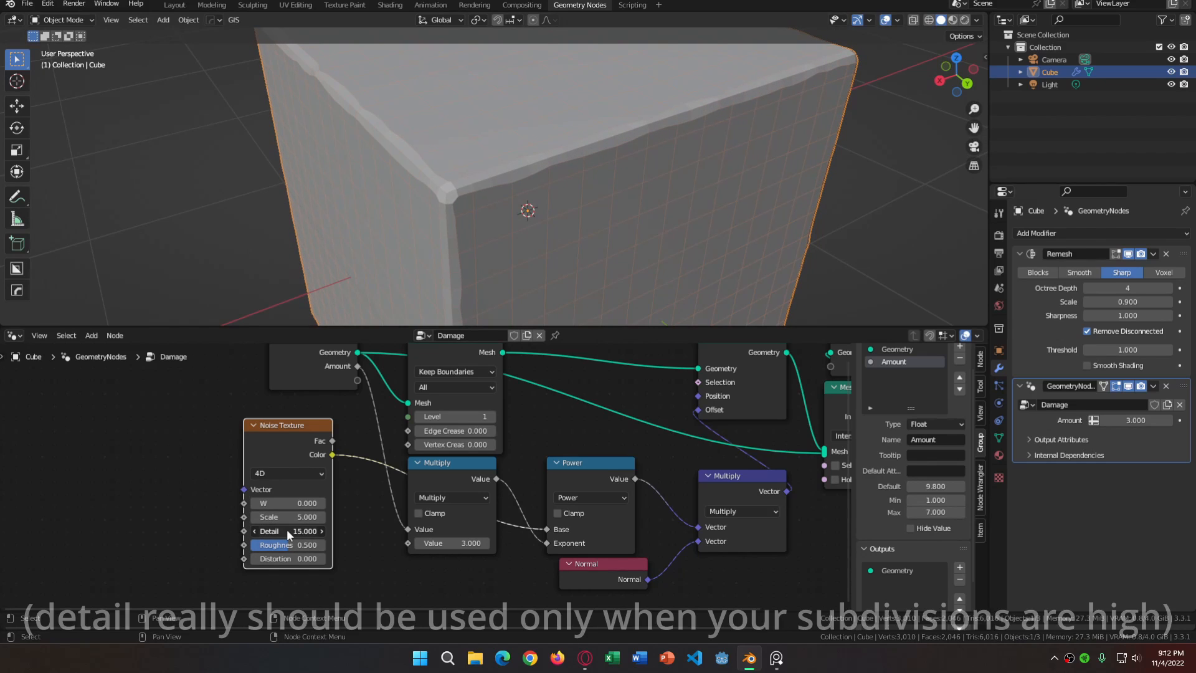
pyautogui.hotkey('ctrl', 'z')
# Expose the Noise Texture's W value as a new Group Input socket
pyautogui.moveTo(359, 379); pyautogui.dragTo(248, 501)
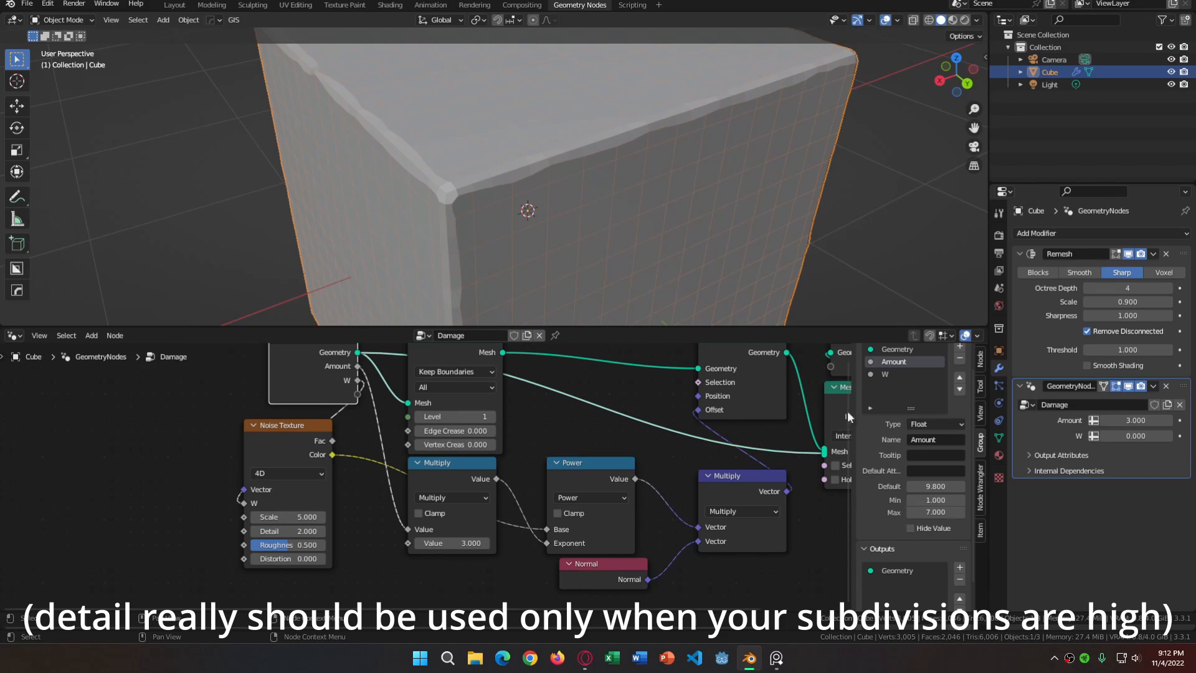
# Rename the W group input to Seed and try out different Seed values on the modifier
pyautogui.doubleClick(903, 373)
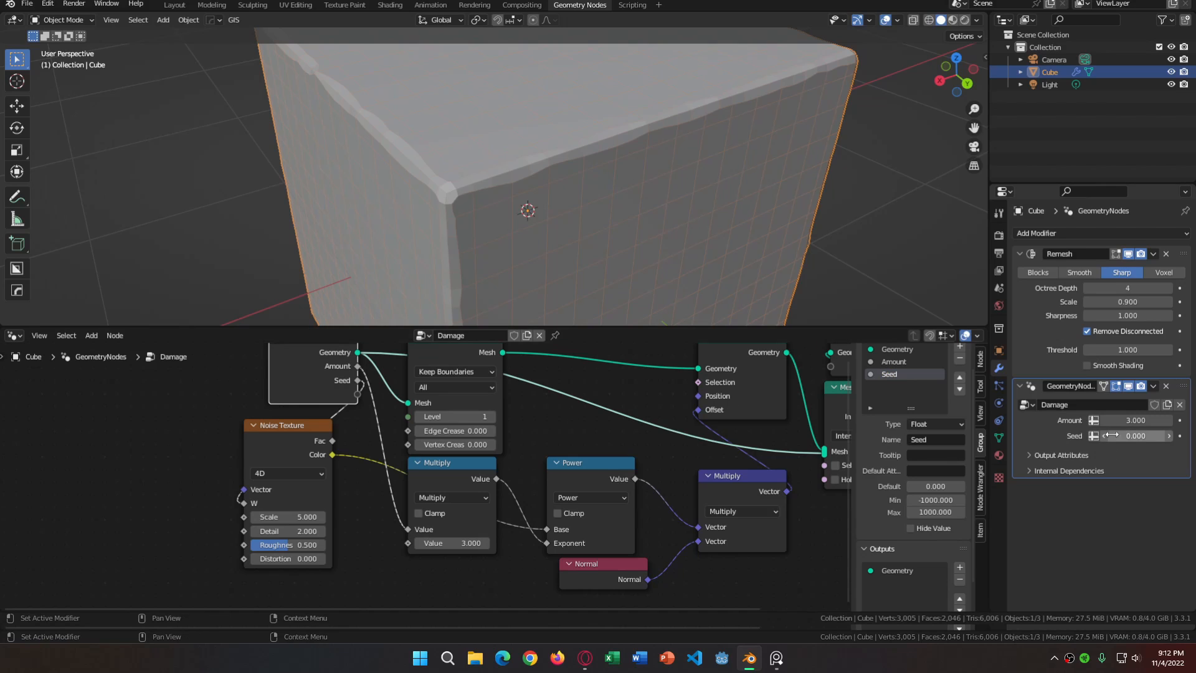
pyautogui.moveTo(1115, 436); pyautogui.dragTo(1193, 436)
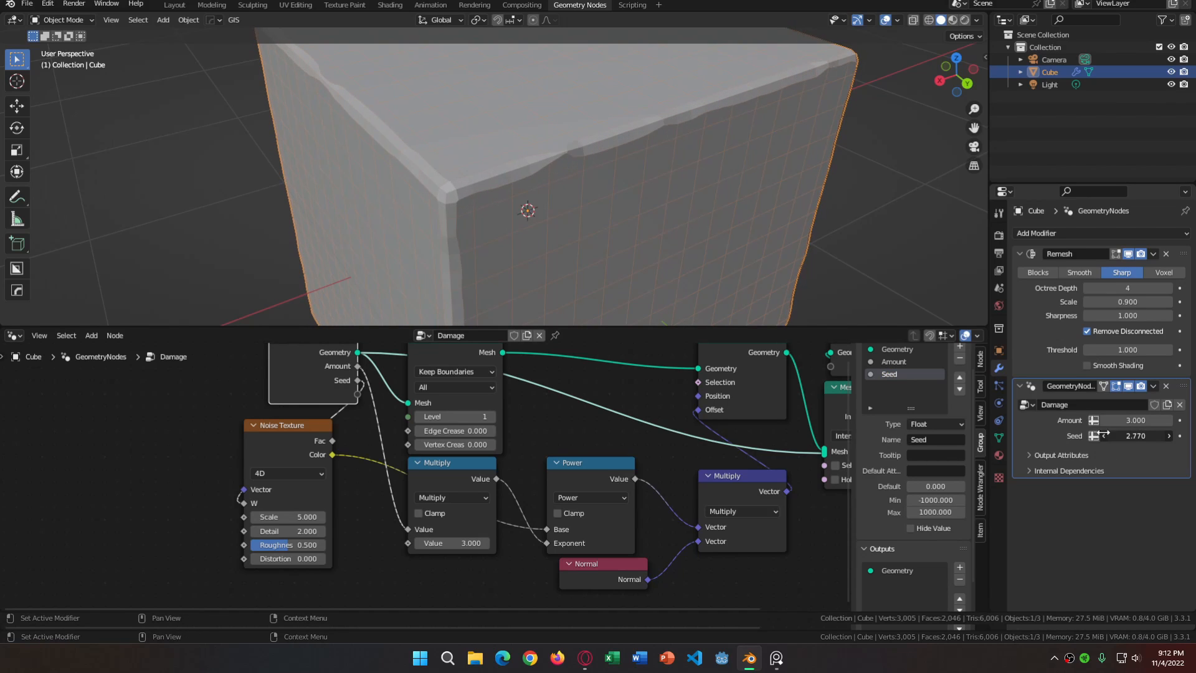
pyautogui.press('Escape')
# Expose the Subdivision Surface node's Edge Crease as a new Group Input socket
pyautogui.moveTo(748, 438); pyautogui.dragTo(534, 440, button='middle')
pyautogui.click(540, 439)
pyautogui.scroll(-3, 548, 442)
pyautogui.scroll(4, 534, 440)
pyautogui.moveTo(516, 502); pyautogui.dragTo(586, 455, button='middle')
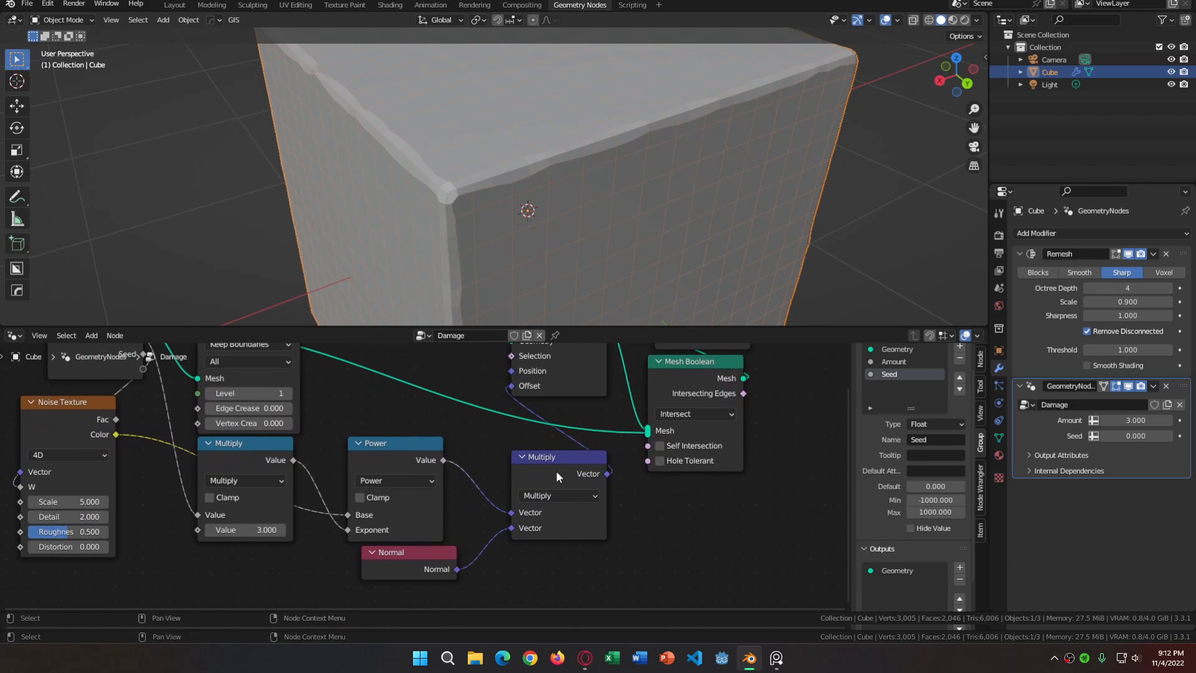
pyautogui.moveTo(476, 458); pyautogui.dragTo(613, 523, button='middle')
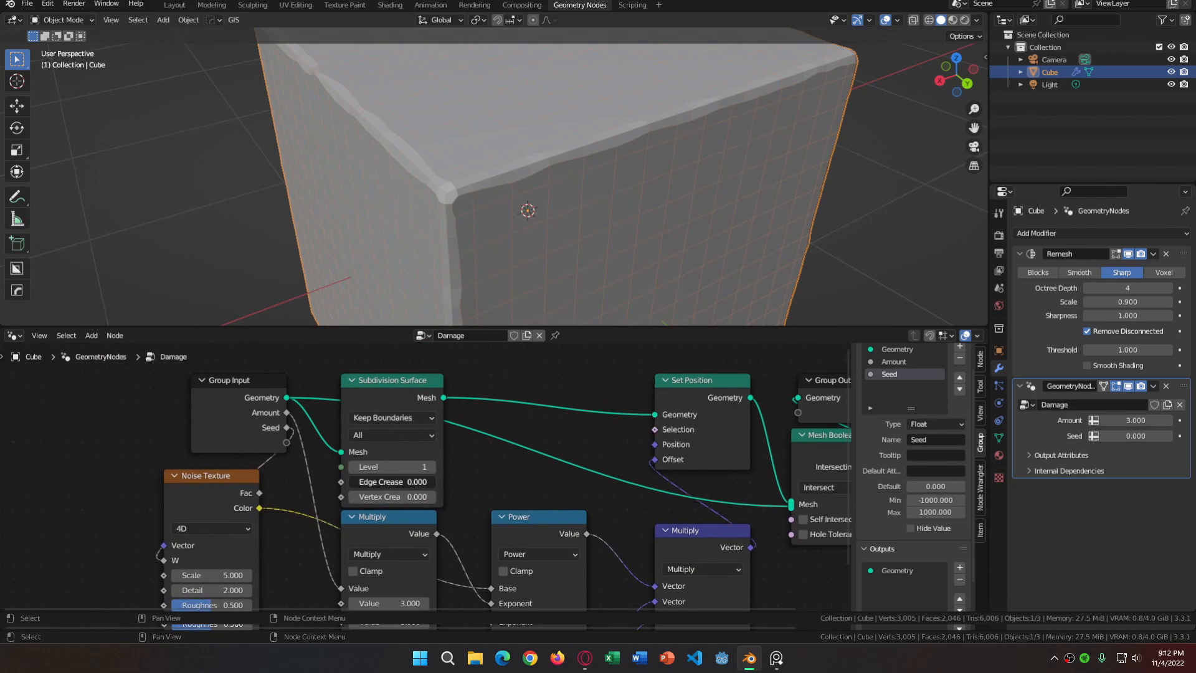
pyautogui.moveTo(392, 482); pyautogui.dragTo(352, 481)
pyautogui.moveTo(278, 449); pyautogui.dragTo(349, 454, button='middle')
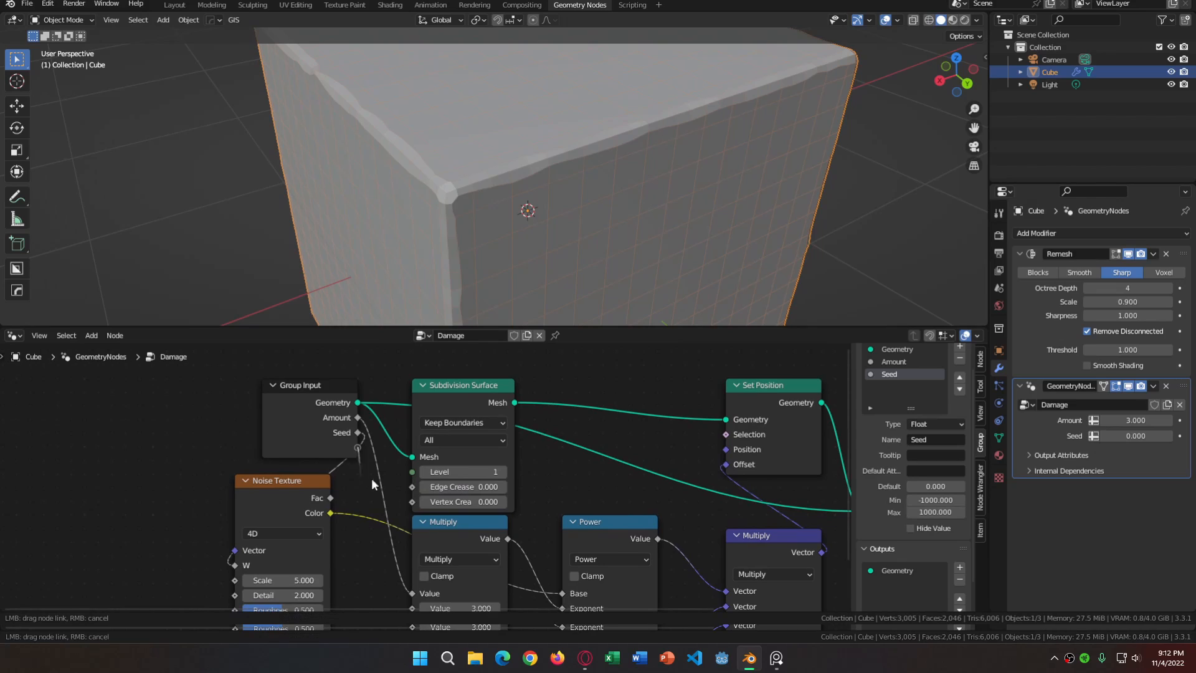
pyautogui.moveTo(409, 488); pyautogui.dragTo(411, 488)
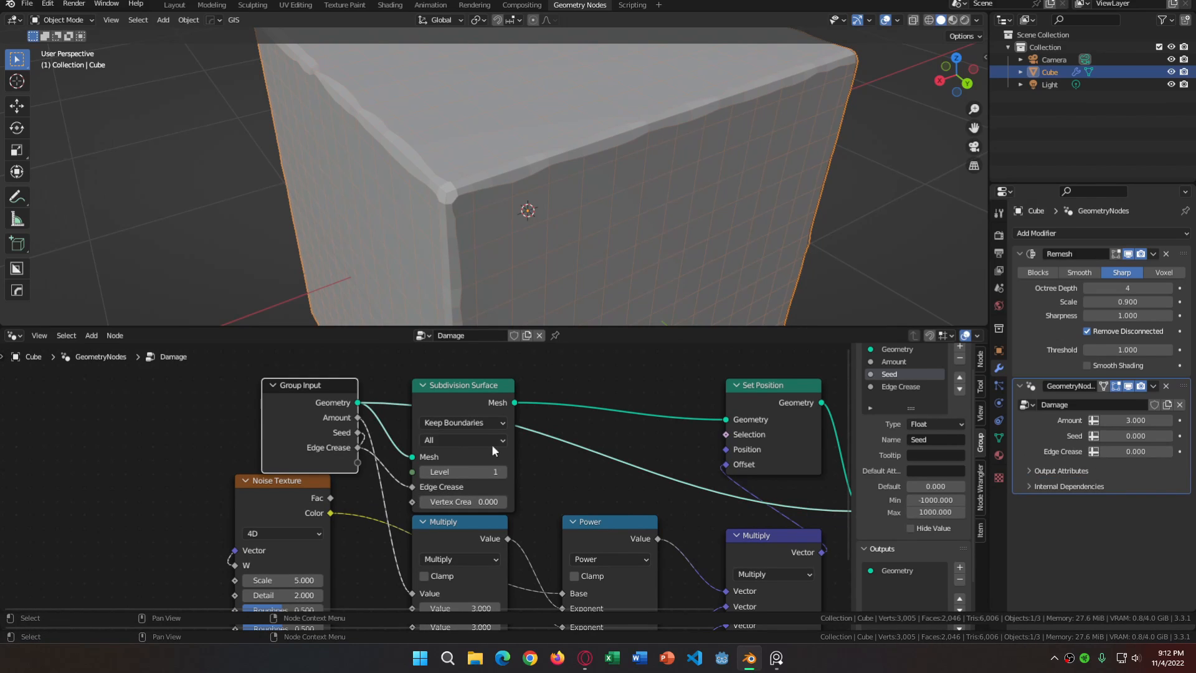
# Move the edge crease input above Seed and rename it Damage Mask
pyautogui.moveTo(1135, 436)
pyautogui.mouseDown()
pyautogui.moveTo(1153, 436)
pyautogui.moveTo(1125, 436)
pyautogui.mouseUp()
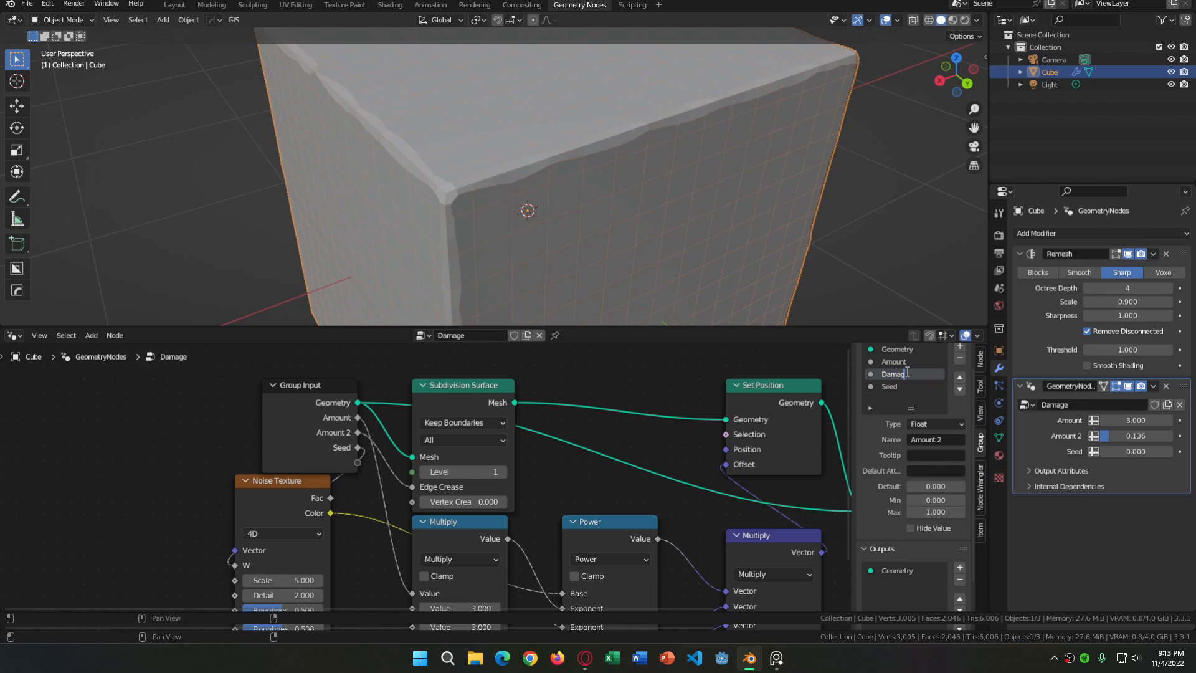
pyautogui.click(907, 374)
pyautogui.write('Damage Mask')
pyautogui.press('Return')
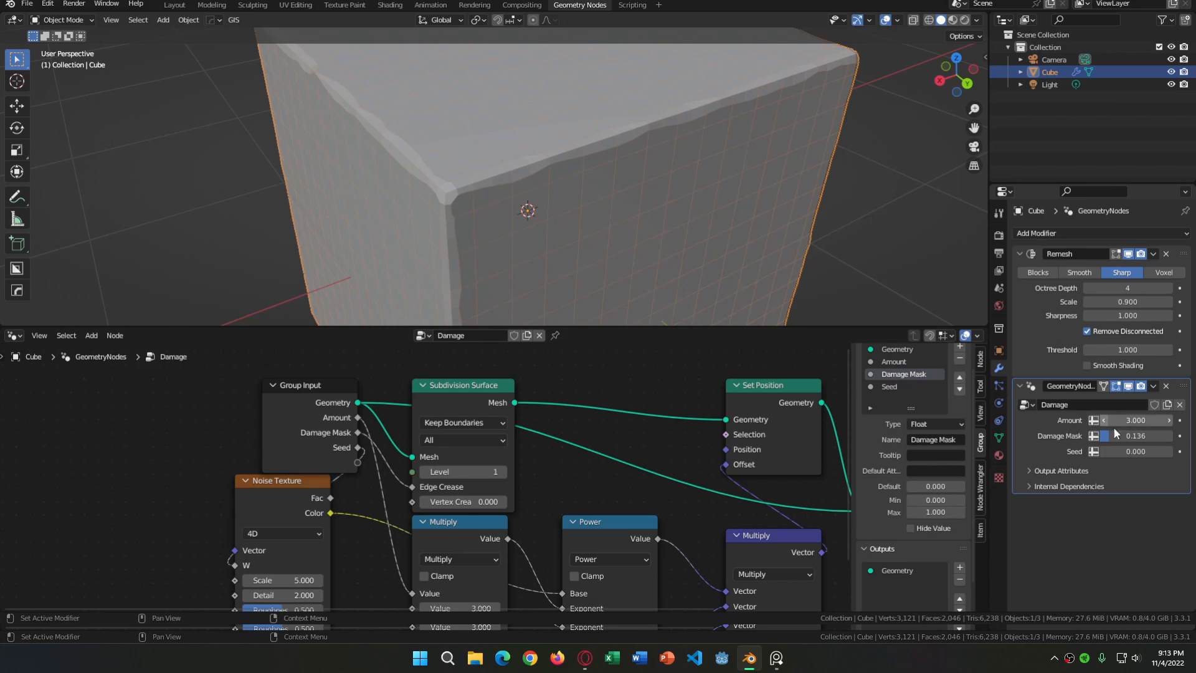
# Set the modifier's Amount to 3 and review the default and range settings of the group's inputs
pyautogui.moveTo(1136, 420)
pyautogui.mouseDown()
pyautogui.moveTo(1126, 420)
pyautogui.moveTo(1171, 438)
pyautogui.moveTo(1115, 434)
pyautogui.moveTo(1136, 421)
pyautogui.mouseUp()
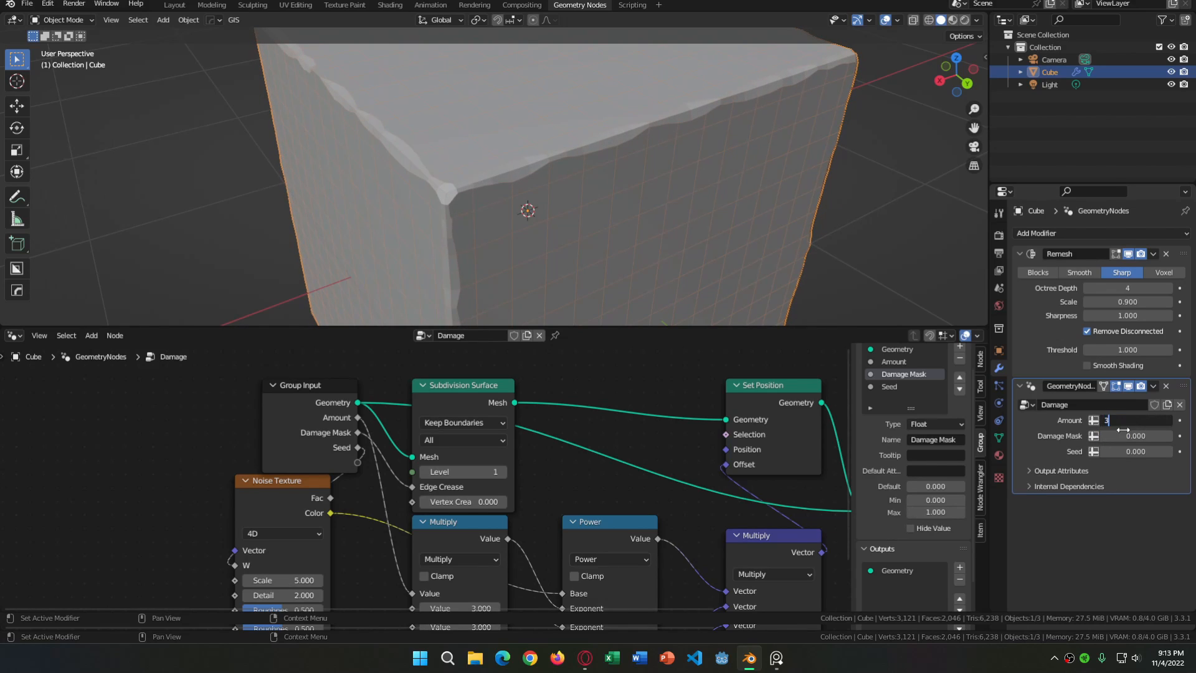
pyautogui.moveTo(791, 455); pyautogui.dragTo(753, 439, button='middle')
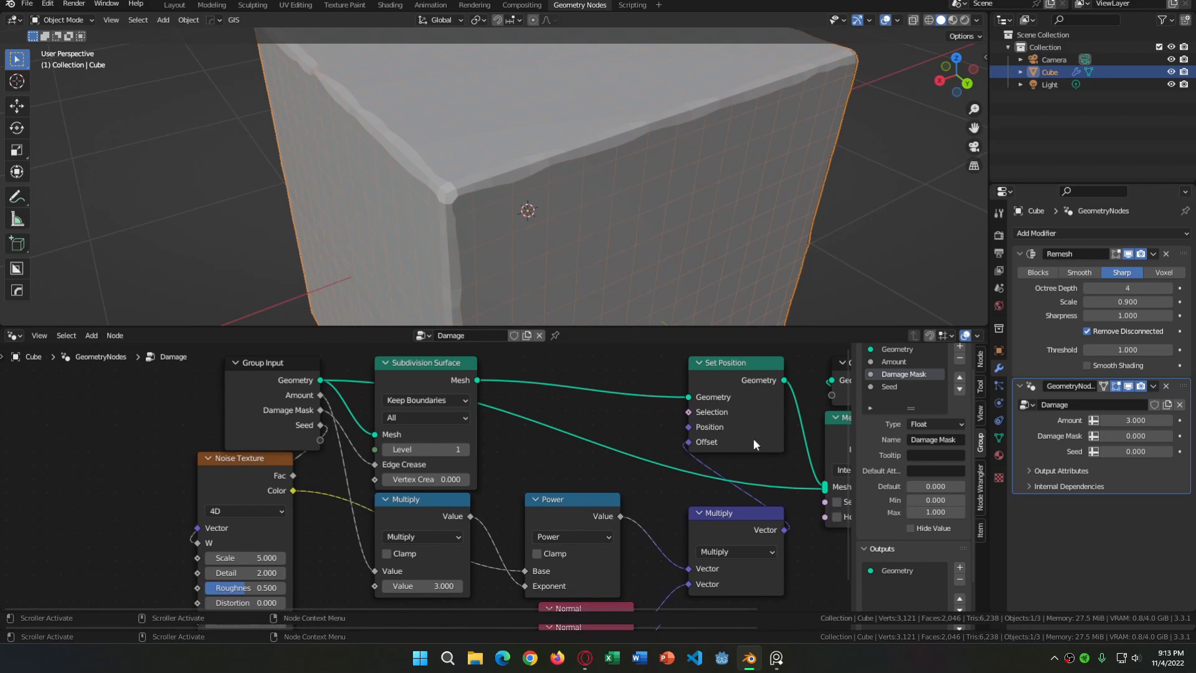
pyautogui.scroll(2, 913, 399)
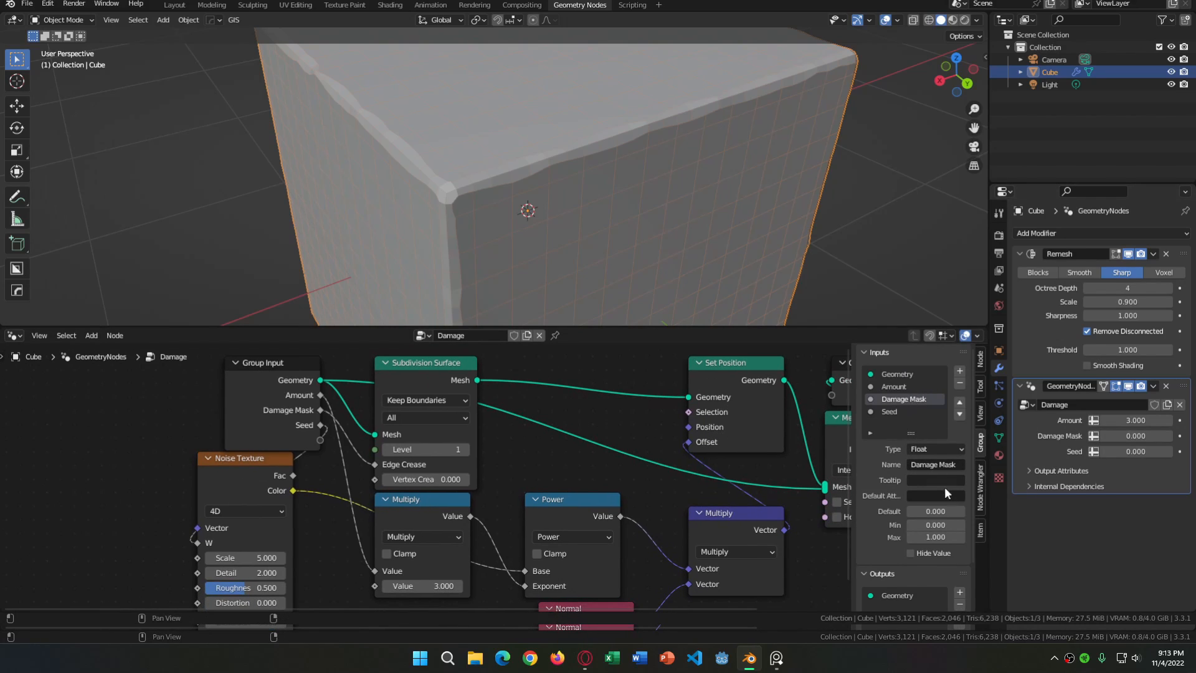
pyautogui.click(904, 386)
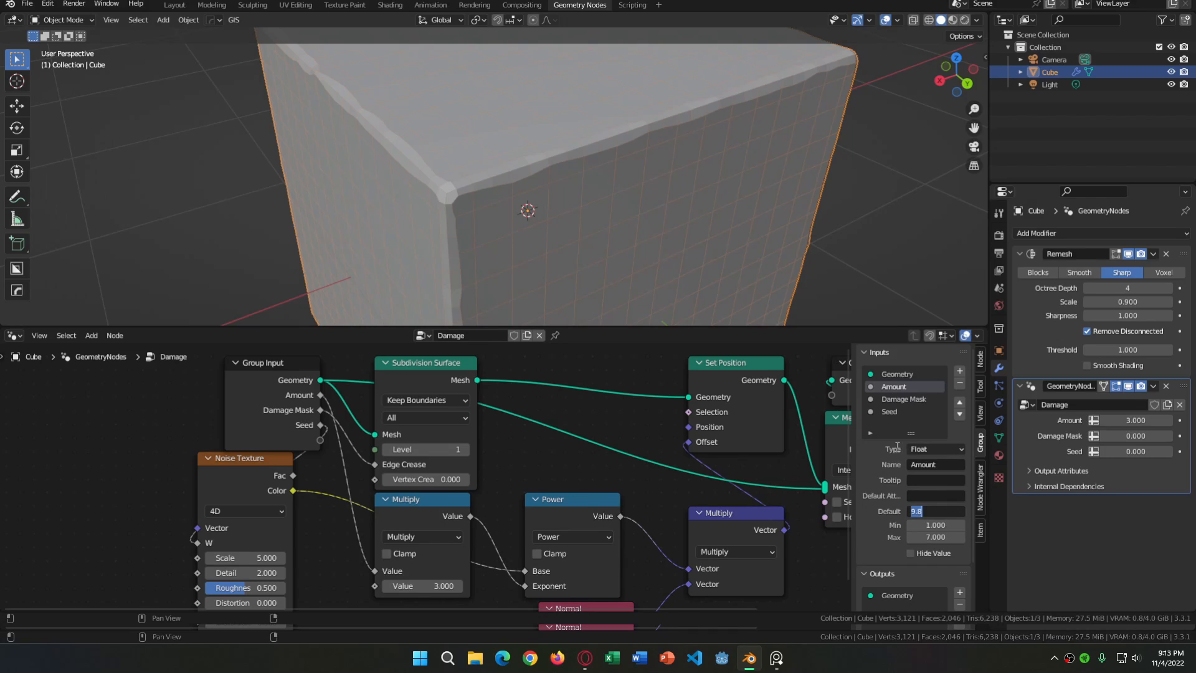
pyautogui.click(896, 372)
pyautogui.click(906, 397)
pyautogui.click(907, 409)
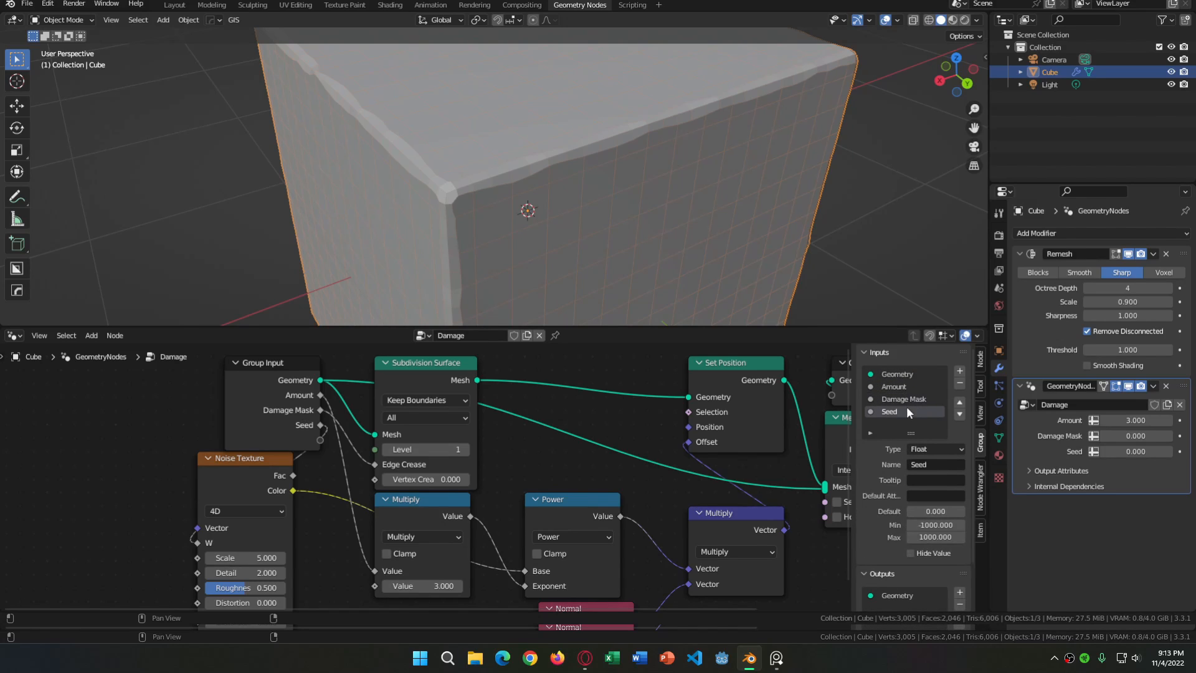
pyautogui.moveTo(837, 485); pyautogui.dragTo(862, 475, button='middle')
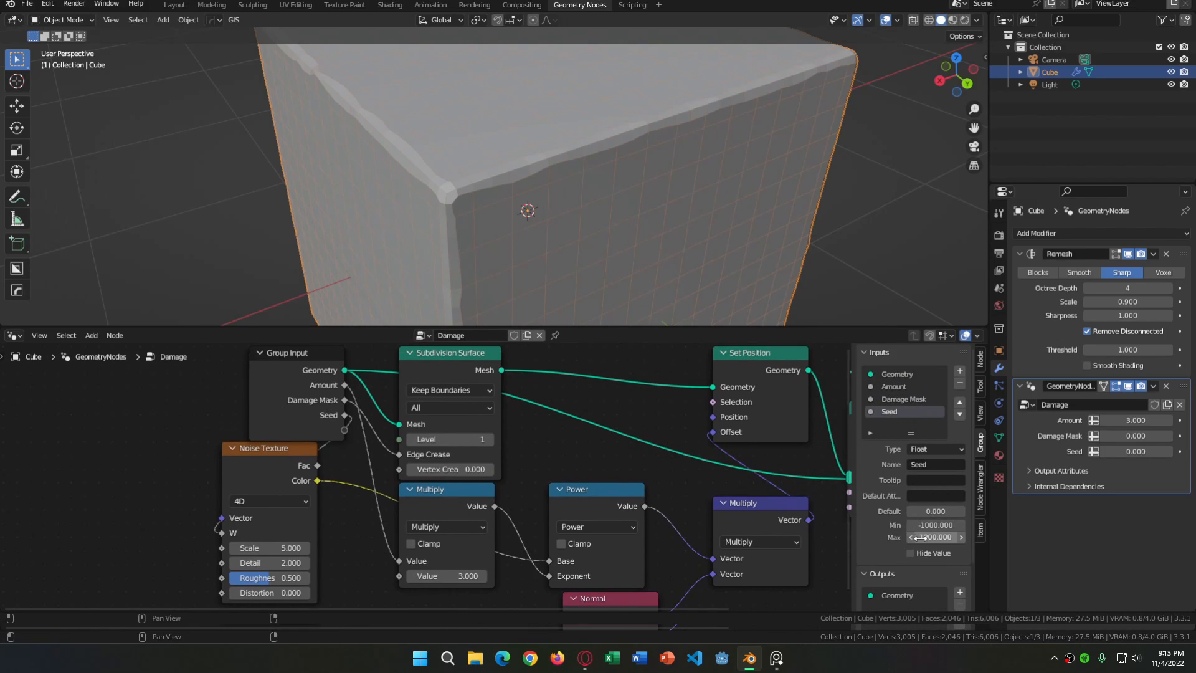
# Try a Distortion of 0.8 on the Noise Texture node and undo it
pyautogui.moveTo(648, 476); pyautogui.dragTo(697, 464, button='middle')
pyautogui.moveTo(296, 439); pyautogui.dragTo(332, 458)
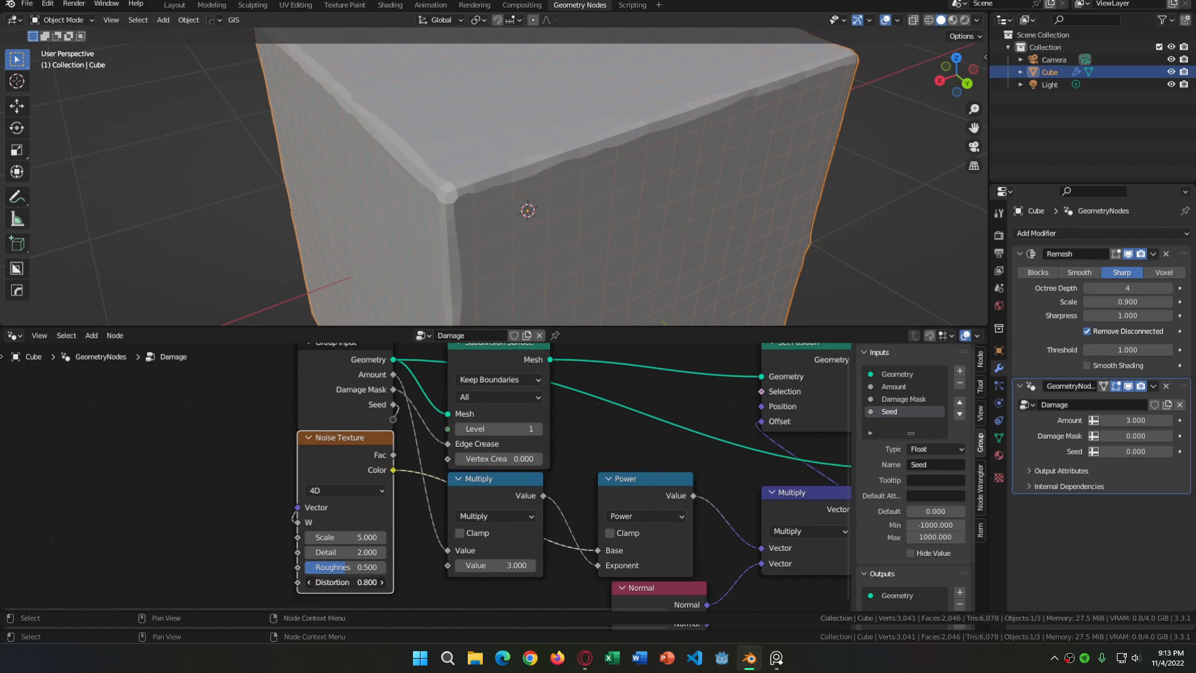
pyautogui.moveTo(350, 584); pyautogui.dragTo(367, 584)
pyautogui.hotkey('ctrl', 'z')
# Move the Noise Texture node slightly down to leave a gap below the Group Input node
pyautogui.moveTo(349, 439); pyautogui.dragTo(349, 458)
pyautogui.moveTo(393, 420); pyautogui.dragTo(407, 430)
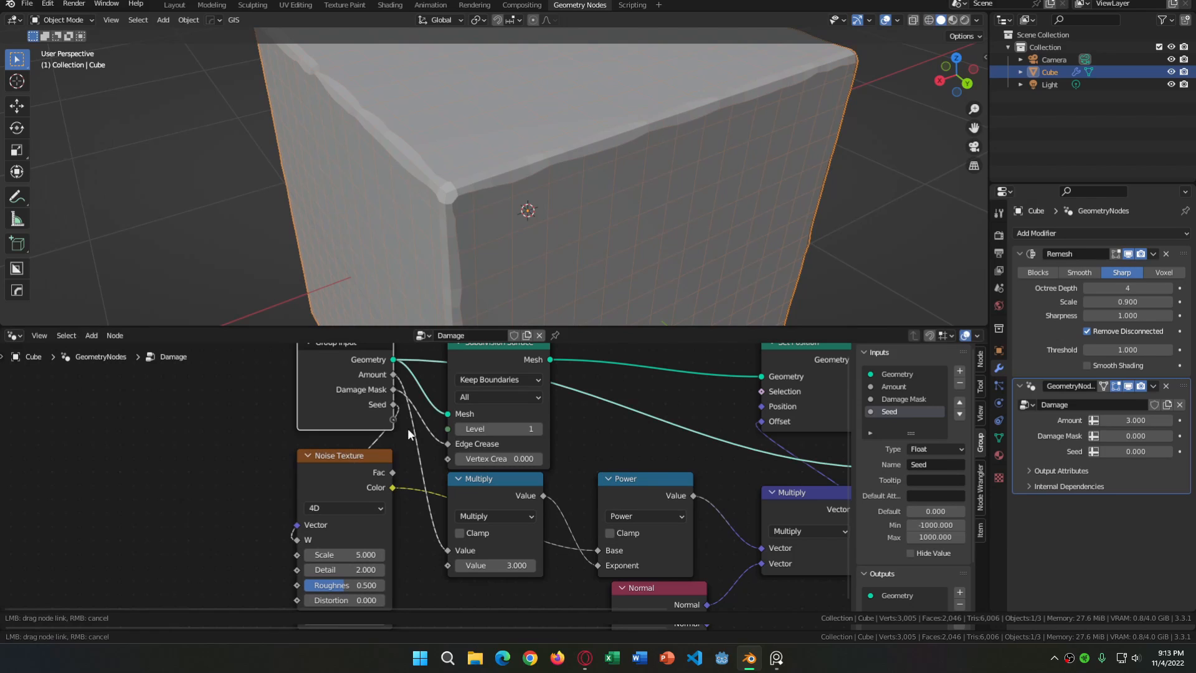
pyautogui.moveTo(211, 473); pyautogui.dragTo(208, 473)
pyautogui.click(167, 478)
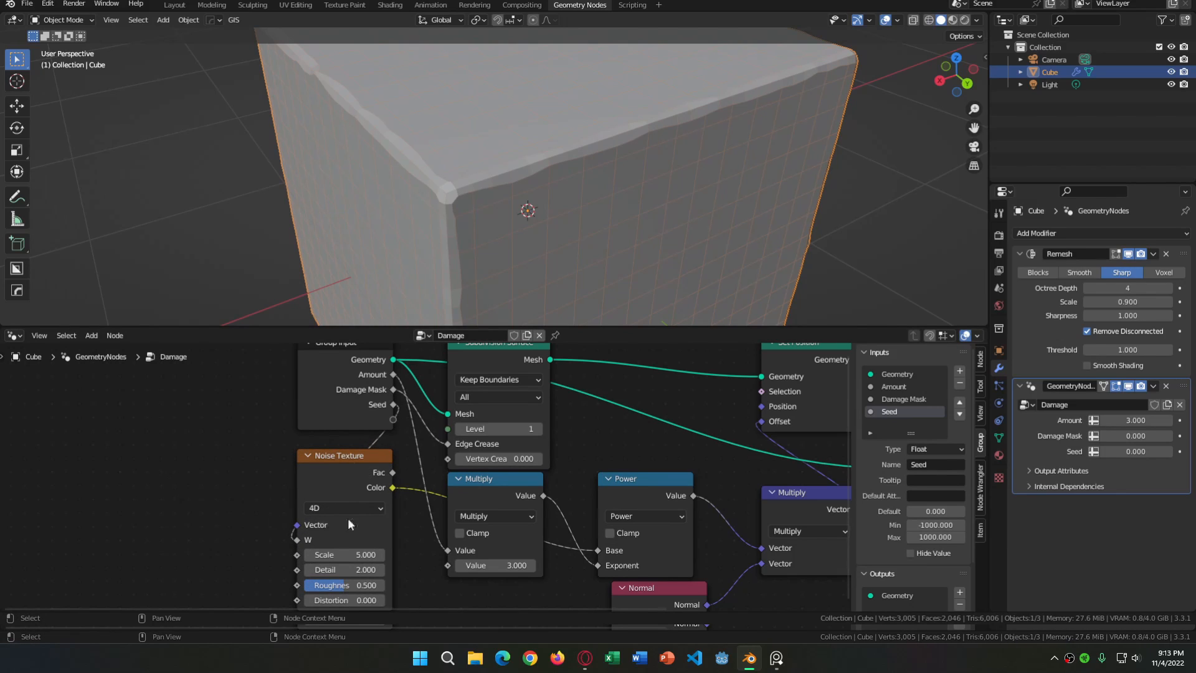
pyautogui.scroll(-2, 430, 504)
pyautogui.moveTo(501, 527); pyautogui.dragTo(465, 522, button='middle')
pyautogui.scroll(2, 442, 501)
pyautogui.moveTo(747, 407); pyautogui.dragTo(649, 436, button='middle')
pyautogui.scroll(-2, 545, 409)
pyautogui.click(775, 394)
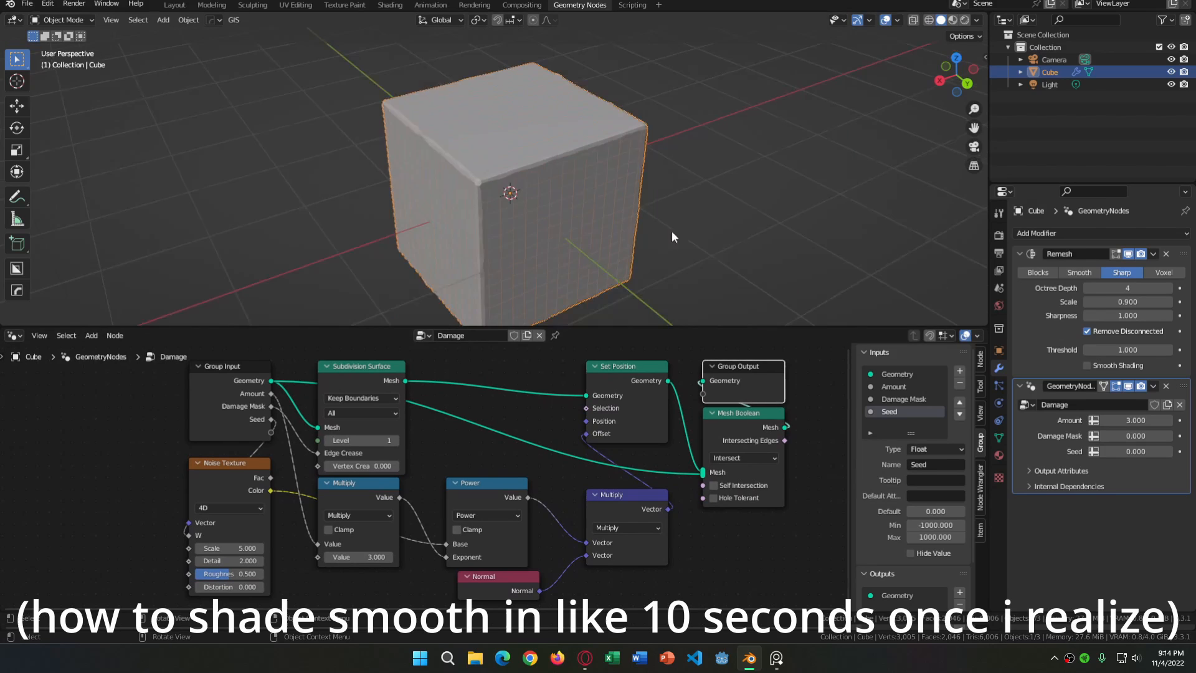
# Stretch the cube into a long block by moving one face along the Y axis in Edit Mode
pyautogui.click(724, 209)
pyautogui.moveTo(724, 210); pyautogui.dragTo(745, 188, button='middle')
pyautogui.click(586, 180)
pyautogui.press('Tab')
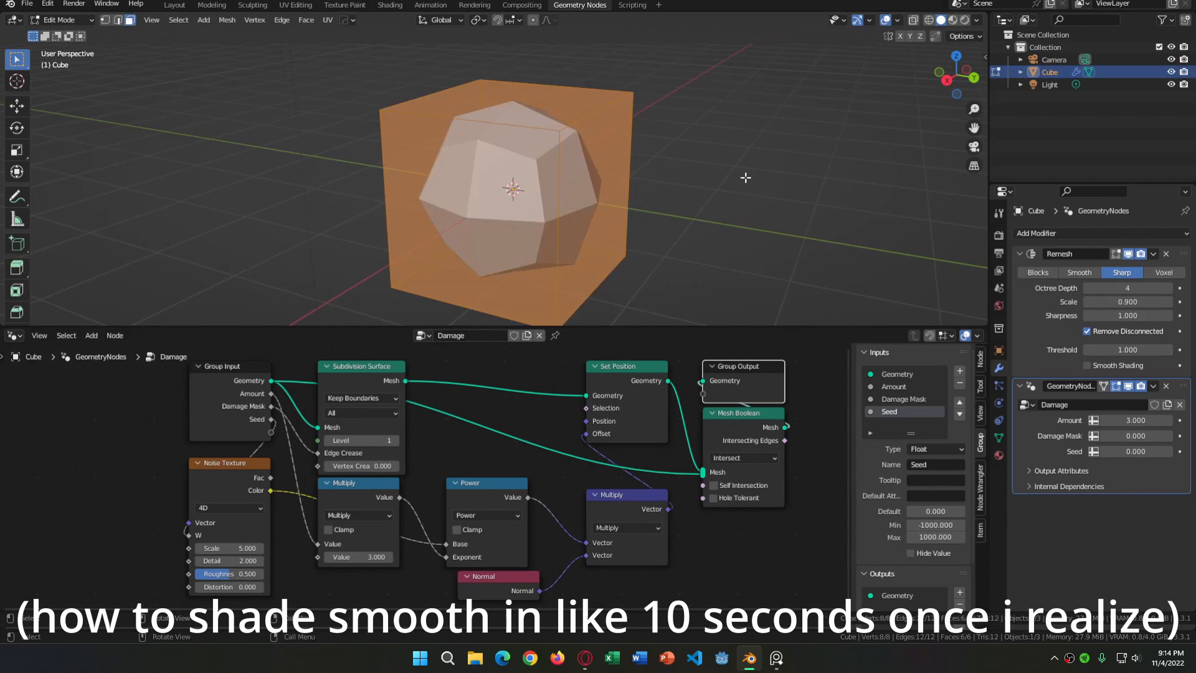
pyautogui.click(592, 192)
pyautogui.scroll(-4, 589, 192)
pyautogui.moveTo(589, 195); pyautogui.dragTo(579, 224, button='middle')
pyautogui.press('g')
pyautogui.press('y')
pyautogui.click(793, 260)
pyautogui.press('Tab')
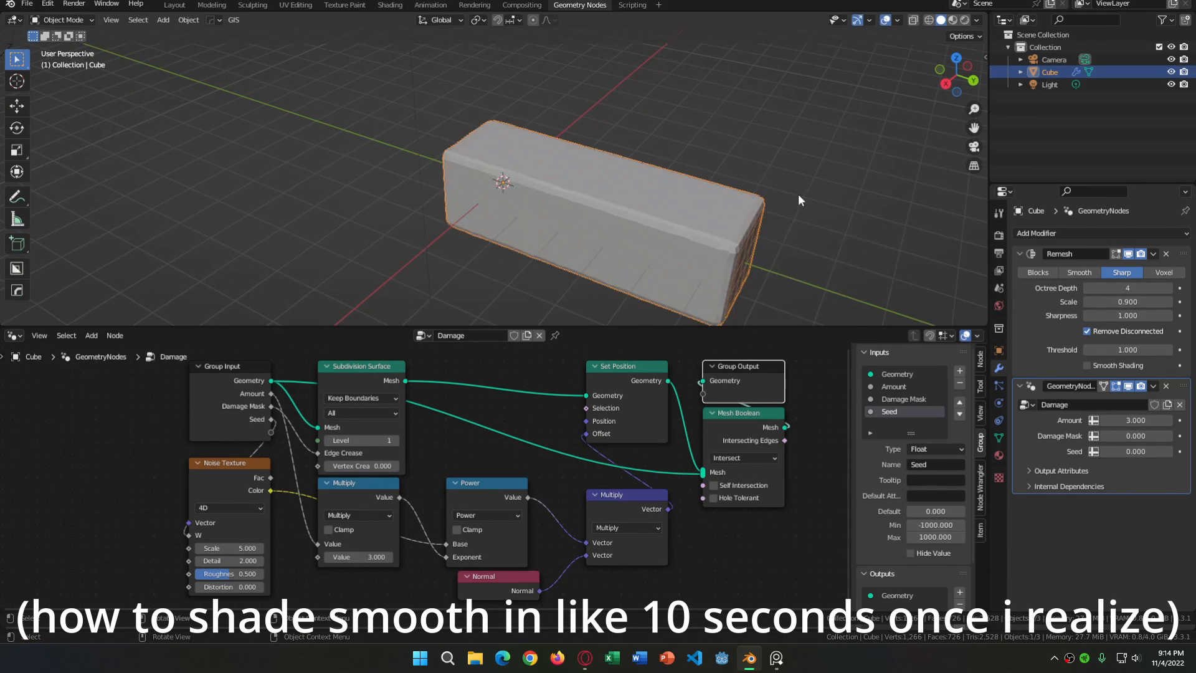
# Set the Remesh modifier's Octree Depth to 5 and inspect the block's damaged edges
pyautogui.scroll(5, 736, 201)
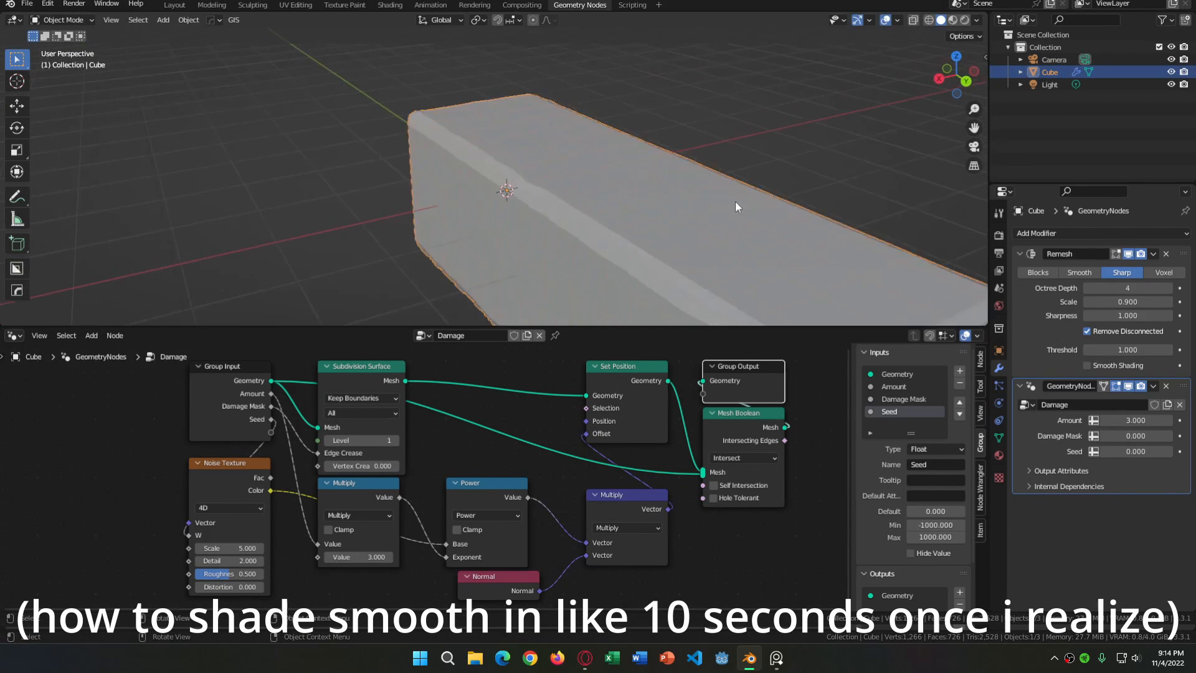
pyautogui.click(1168, 288)
pyautogui.moveTo(828, 260); pyautogui.dragTo(752, 299, button='middle')
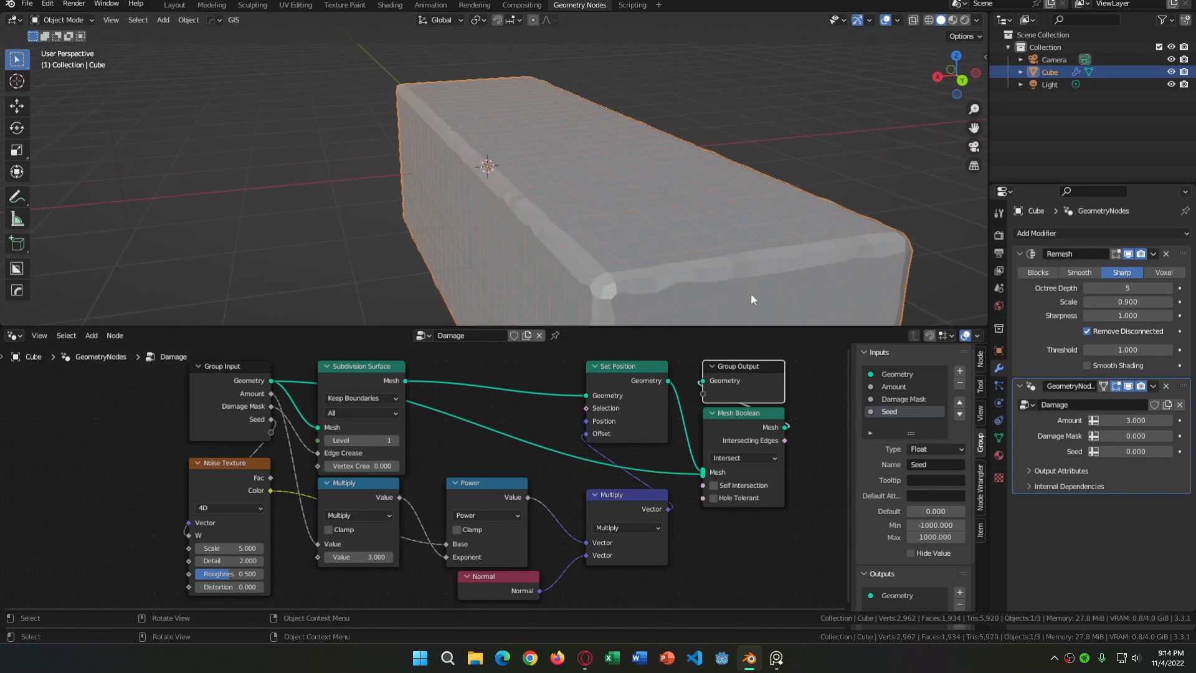
# Expose the Subdivision Surface node's Level as a group input, place it directly below Geometry and name it Subdivions
pyautogui.moveTo(271, 430); pyautogui.dragTo(318, 440)
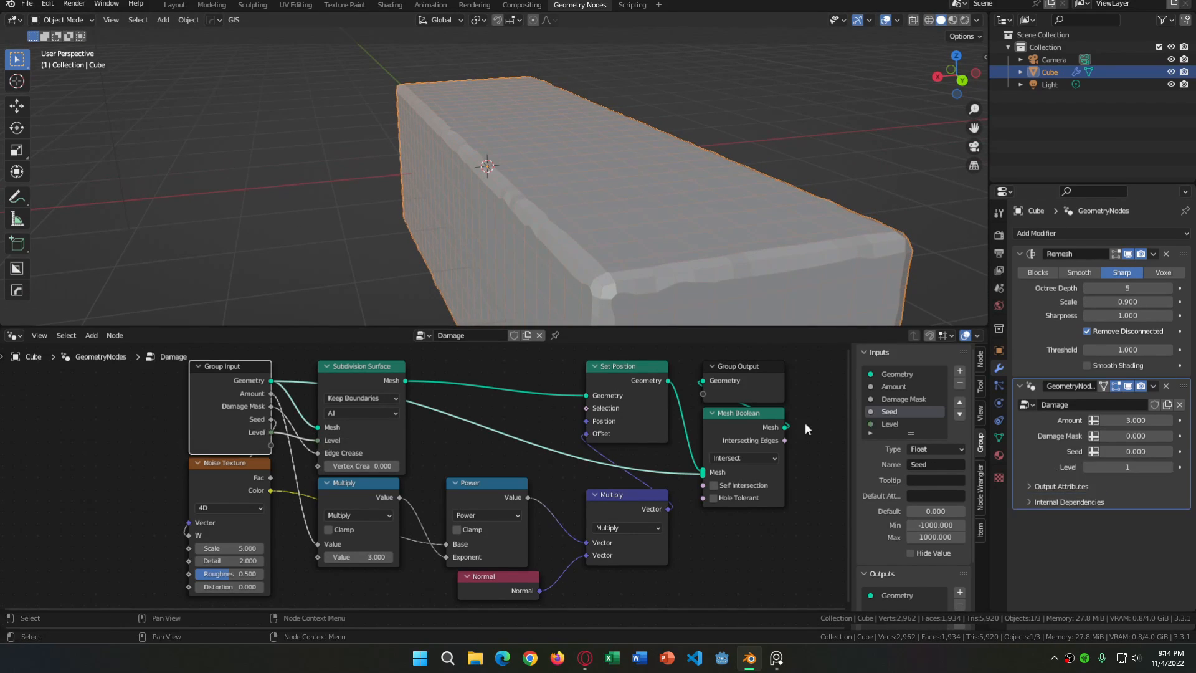
pyautogui.click(959, 403)
pyautogui.click(959, 403)
pyautogui.click(960, 404)
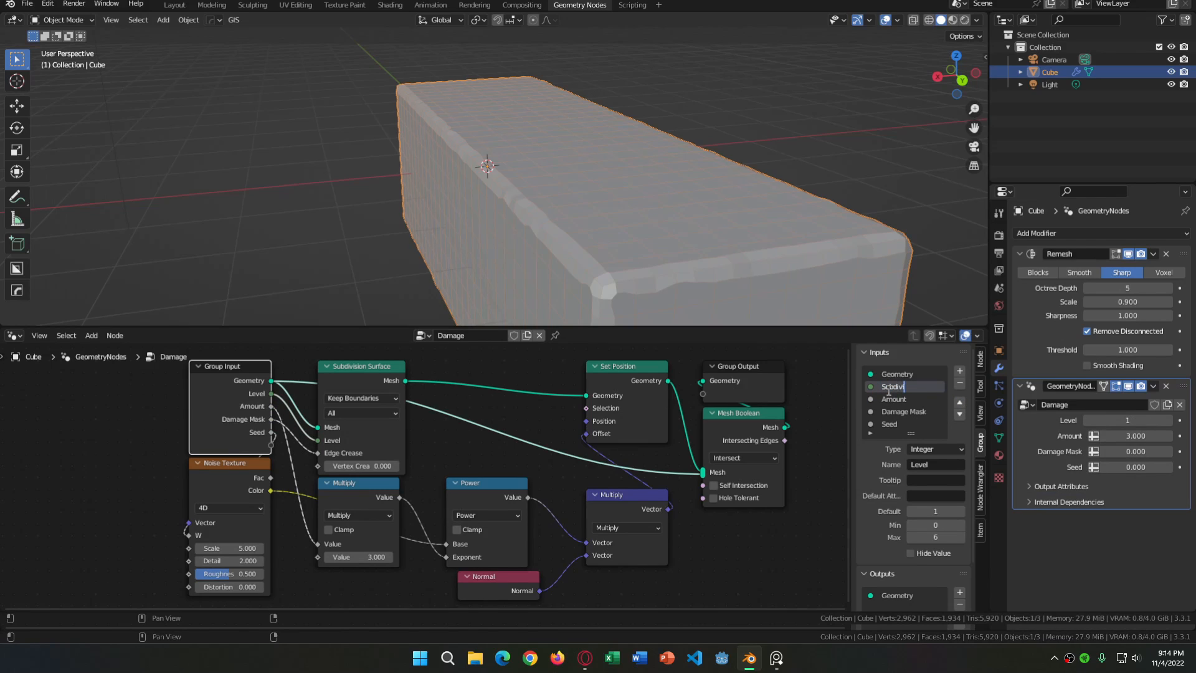
pyautogui.press('Return')
# Set the Damage modifier's Subdivions value to 2
pyautogui.moveTo(803, 392); pyautogui.dragTo(765, 406, button='middle')
pyautogui.moveTo(723, 299); pyautogui.dragTo(592, 185, button='middle')
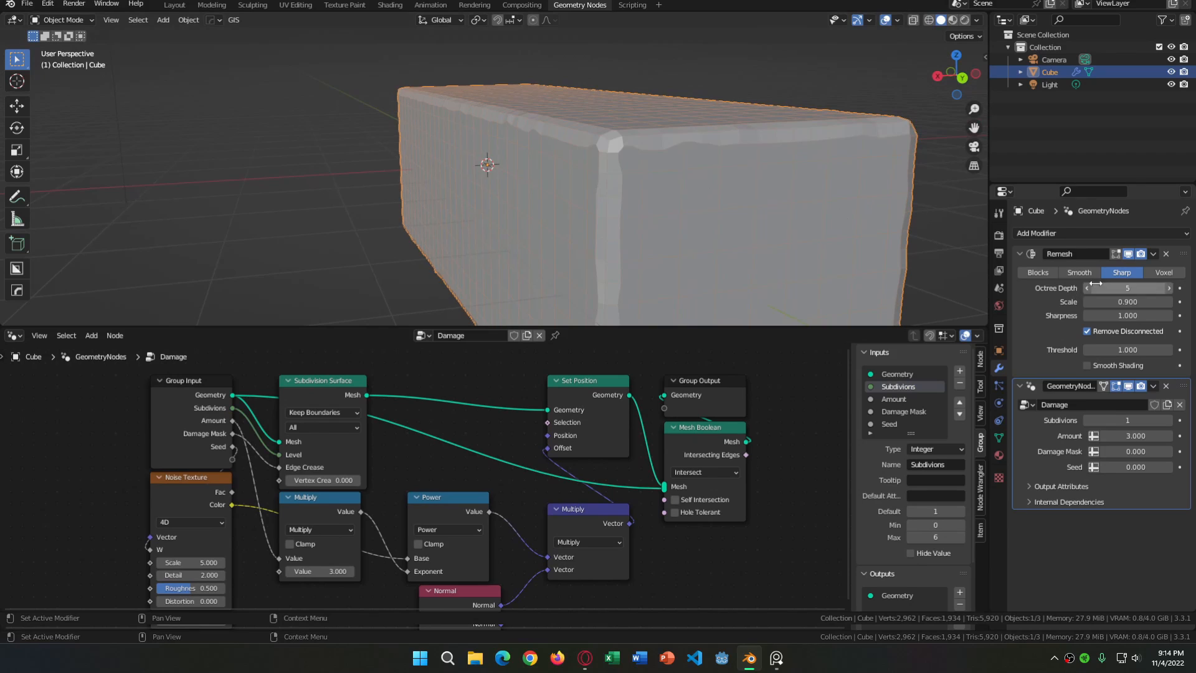
pyautogui.moveTo(890, 297); pyautogui.dragTo(971, 336, button='middle')
pyautogui.click(1168, 420)
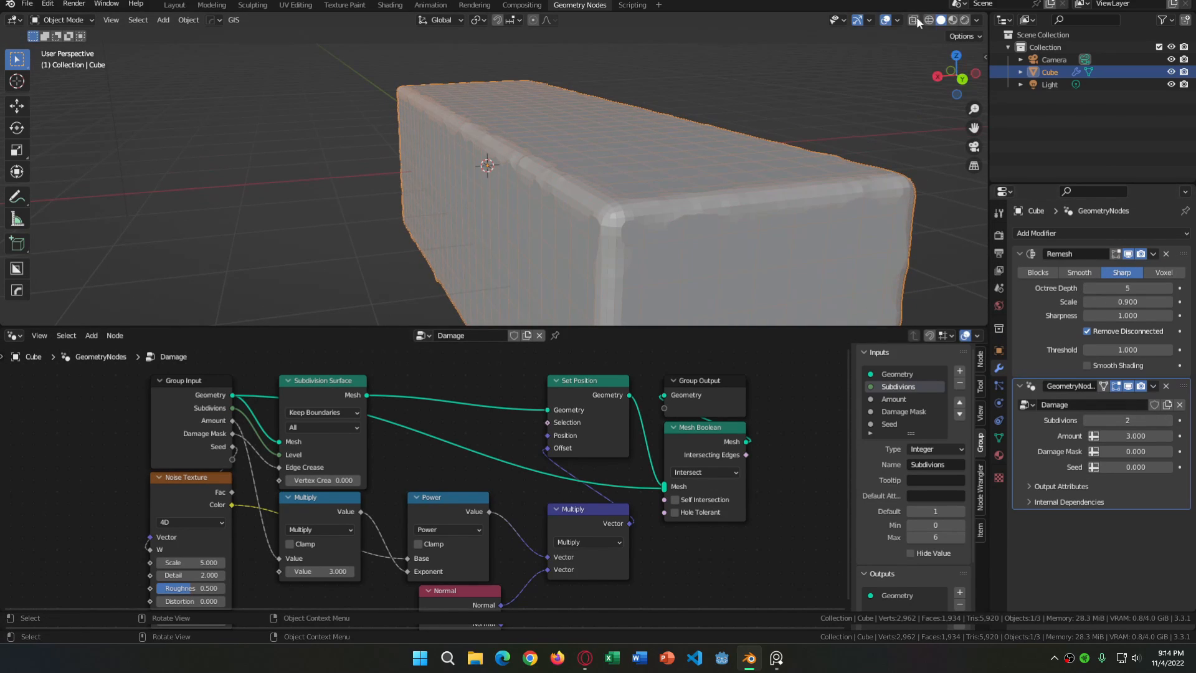
# Turn off the wireframe overlay in the 3D viewport and inspect the block's long edge
pyautogui.click(897, 20)
pyautogui.click(819, 232)
pyautogui.scroll(5, 712, 237)
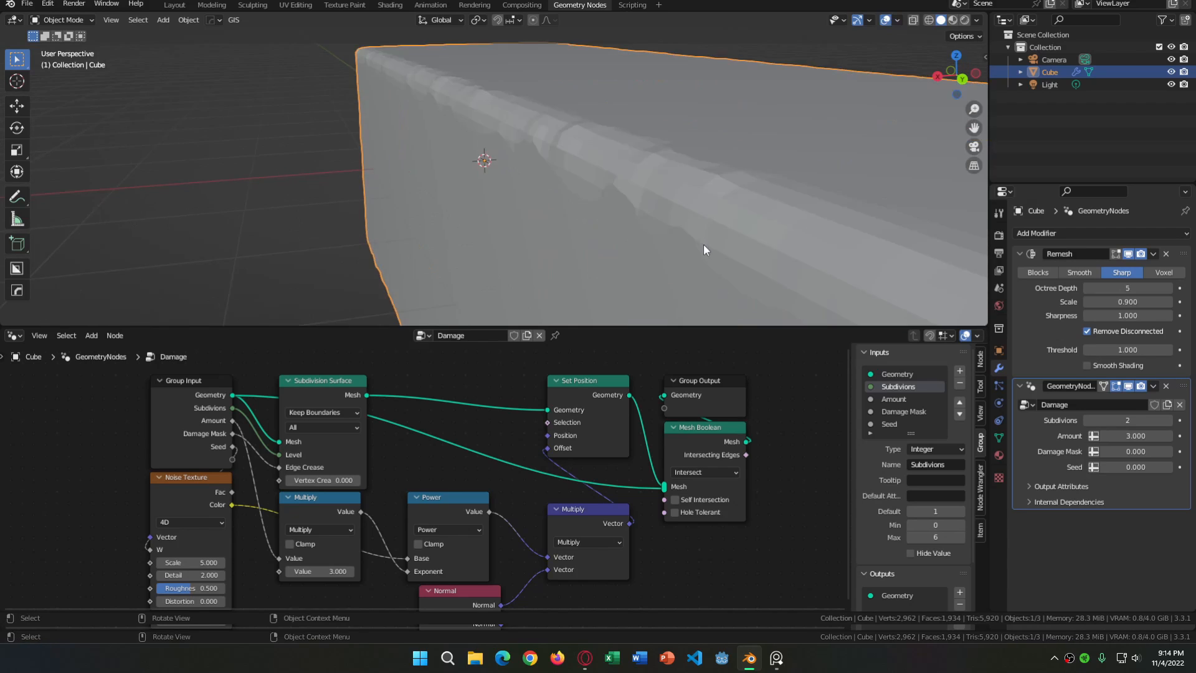
# Apply Shade Smooth to the block object
pyautogui.moveTo(738, 264); pyautogui.dragTo(698, 233, button='middle')
pyautogui.rightClick(736, 230)
pyautogui.click(735, 223)
pyautogui.rightClick(698, 233)
pyautogui.click(697, 233)
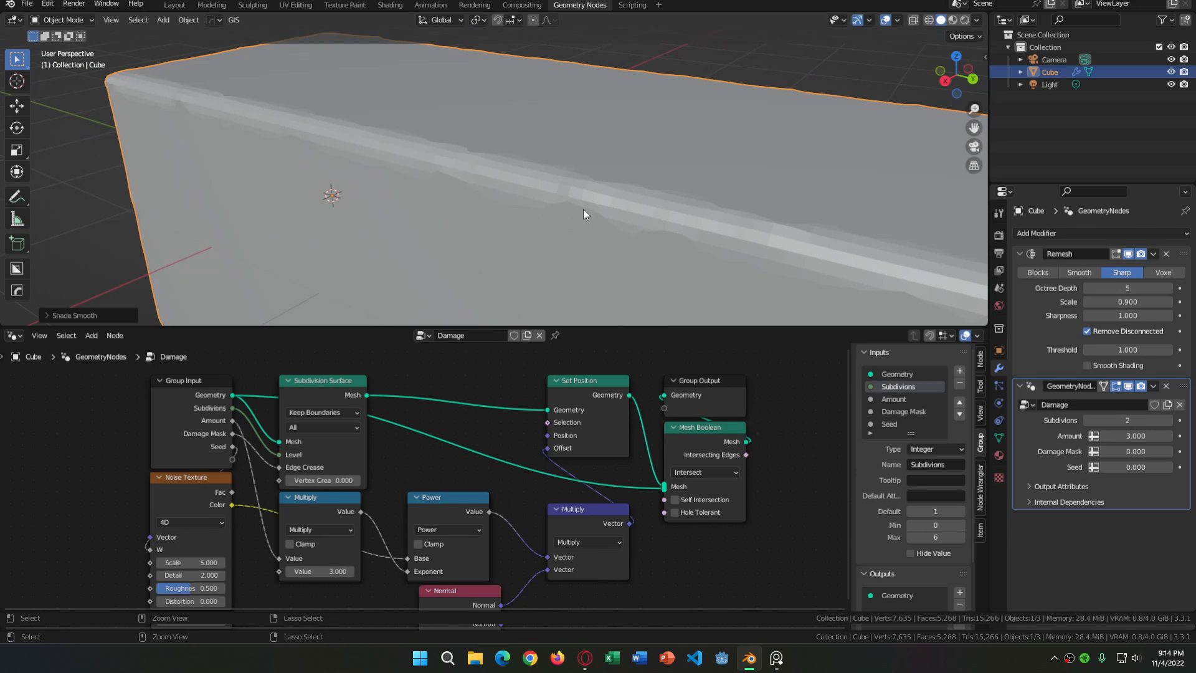
# Add a Set Shade Smooth node between the Mesh Boolean and Group Output nodes
pyautogui.moveTo(832, 424); pyautogui.dragTo(687, 423, button='middle')
pyautogui.hotkey('shift', 'a')
pyautogui.click(665, 354)
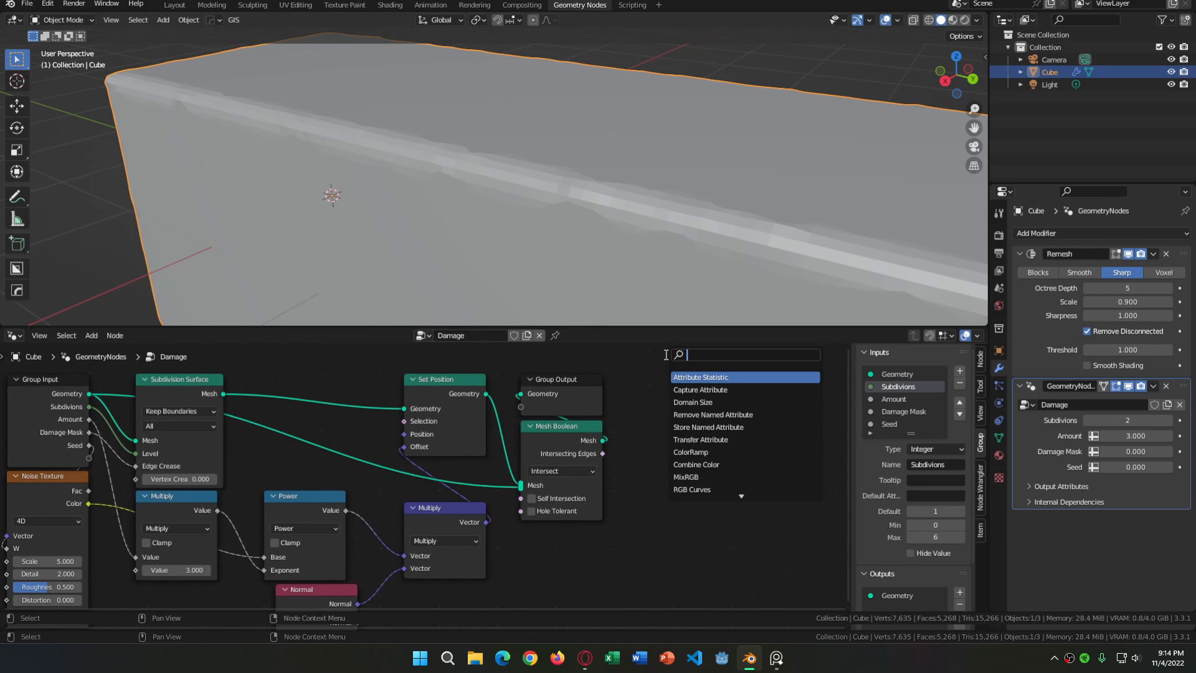
pyautogui.write('set sha')
pyautogui.press('Return')
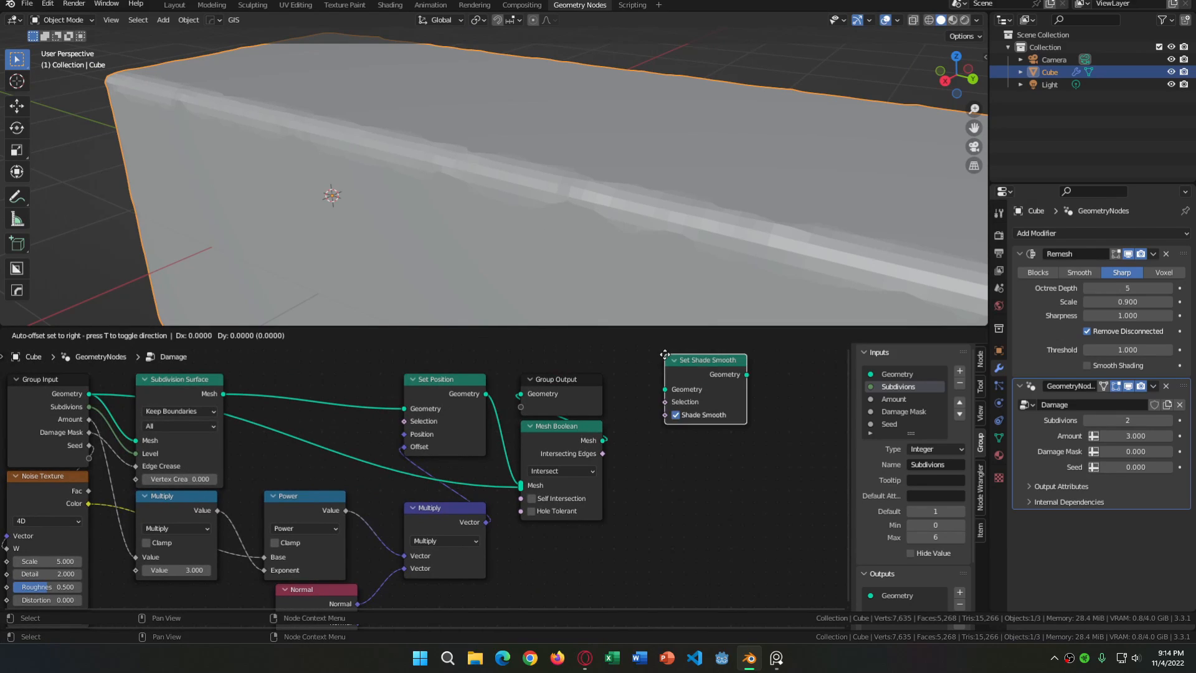
pyautogui.click(696, 439)
pyautogui.scroll(-1, 547, 436)
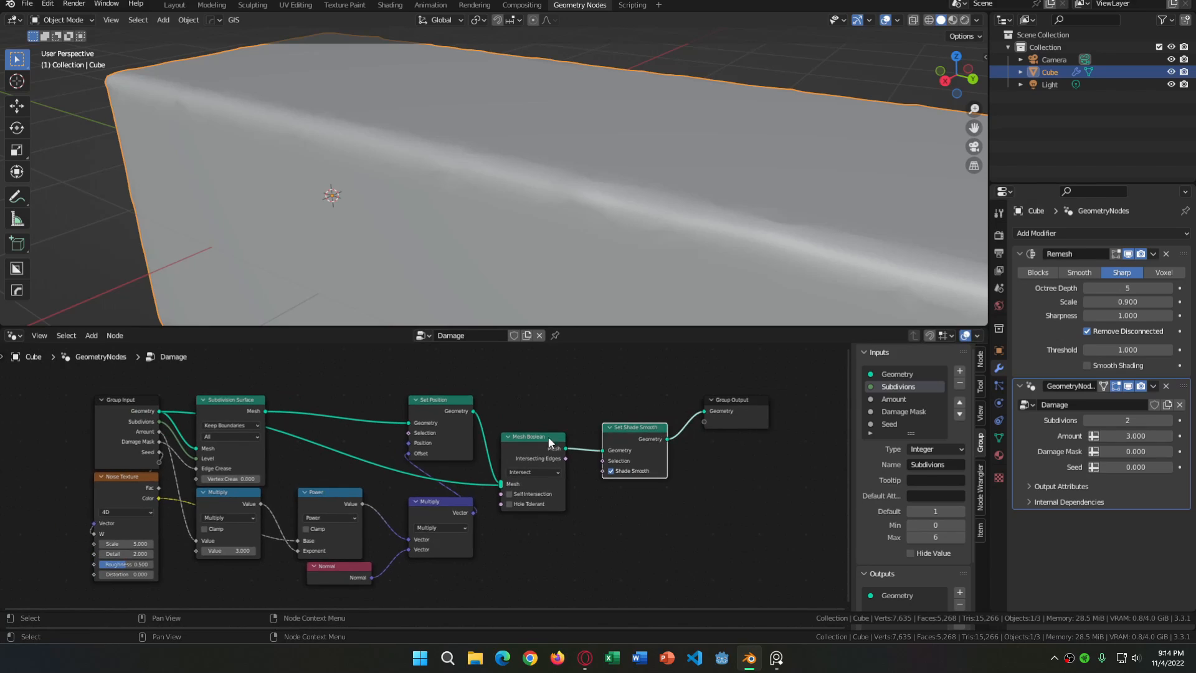
# Expose the Set Shade Smooth node's Shade Smooth option as a group input and set it to 1 on the modifier
pyautogui.moveTo(159, 462); pyautogui.dragTo(603, 471)
pyautogui.moveTo(1133, 480)
pyautogui.mouseDown()
pyautogui.moveTo(1115, 481)
pyautogui.moveTo(1134, 481)
pyautogui.mouseUp()
# Set the Remesh Octree Depth to 6, and the Damage modifier's Subdivions to 3 and Shade Smooth to 0
pyautogui.scroll(-3, 810, 267)
pyautogui.moveTo(810, 267); pyautogui.dragTo(780, 264, button='middle')
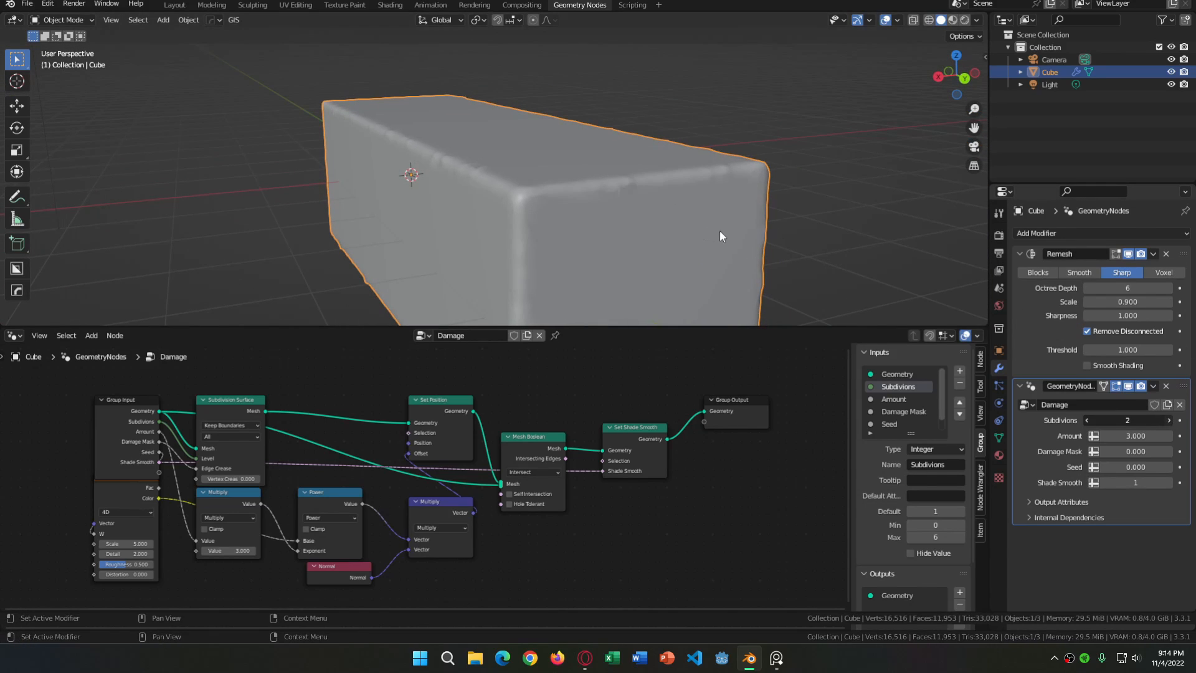
pyautogui.moveTo(714, 240); pyautogui.dragTo(681, 251, button='middle')
pyautogui.scroll(3, 683, 253)
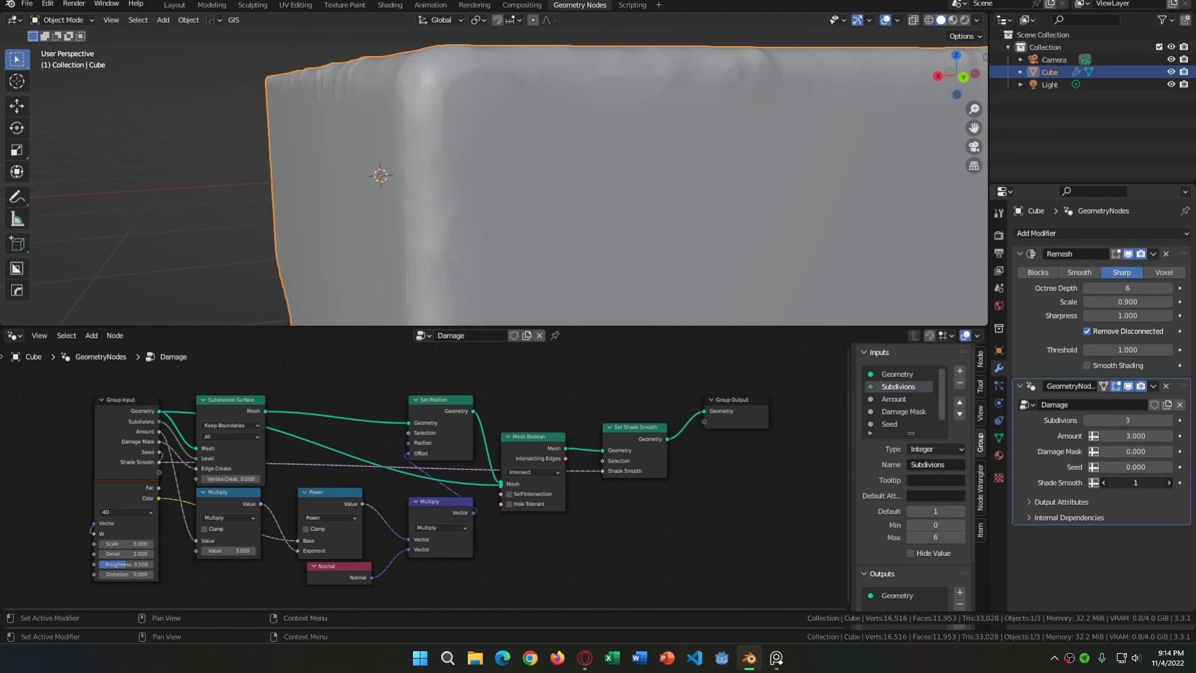
pyautogui.click(1104, 482)
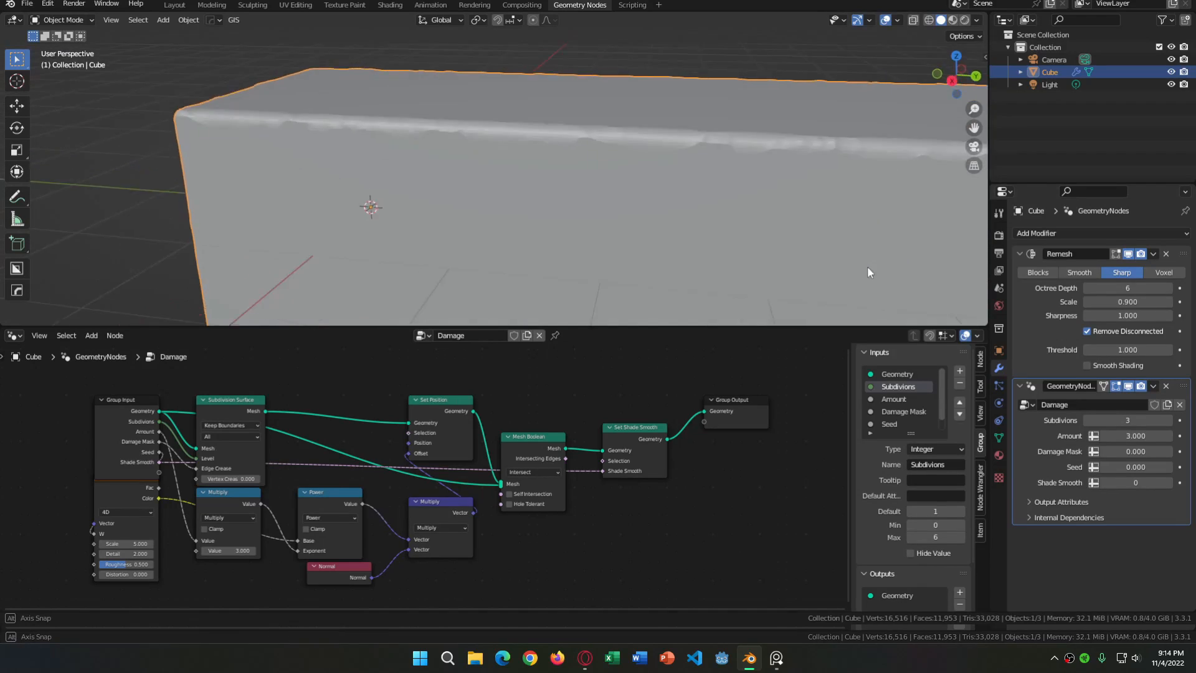